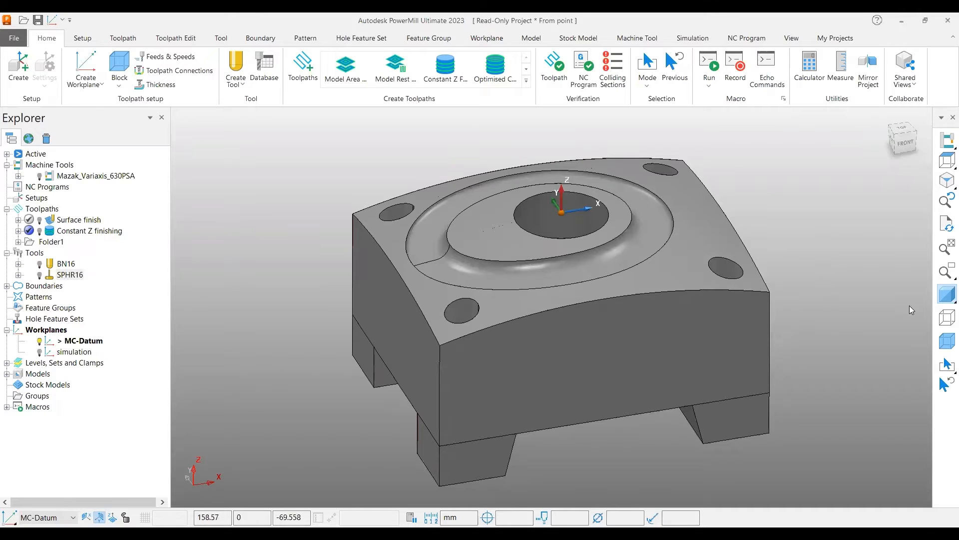
- Examine the tapered central bore through the block in wireframe, and restore the fully shaded view
click(945, 320)
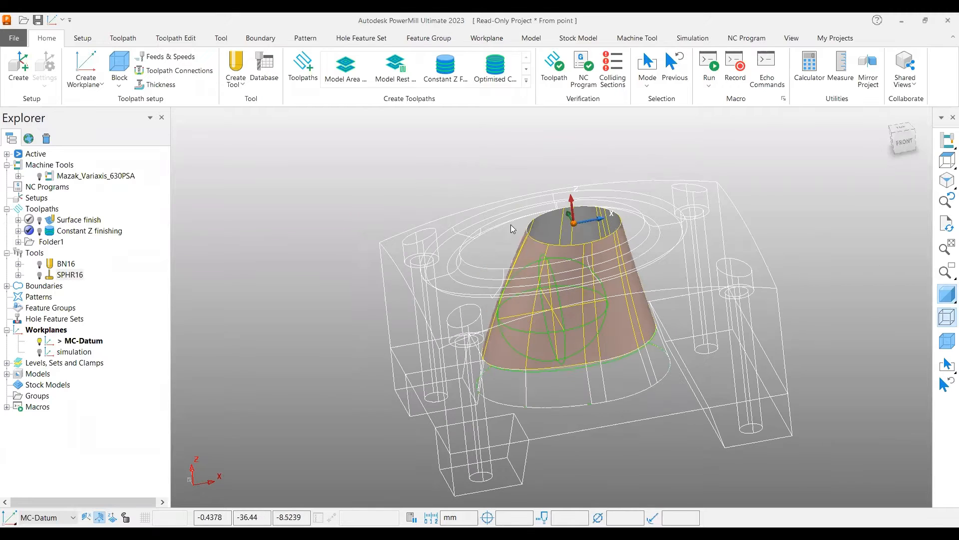
middle_drag(511, 224, 575, 220)
scroll(575, 221, up, 4)
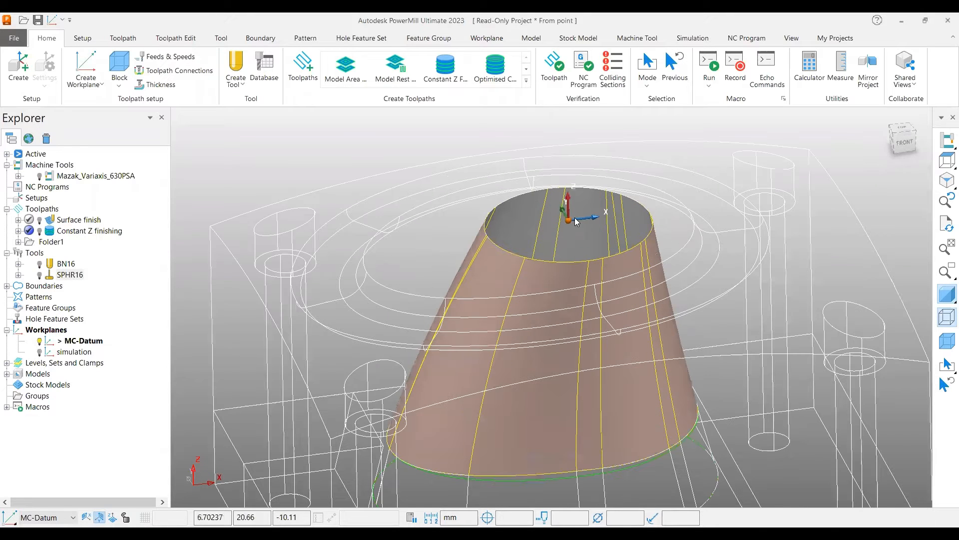
middle_drag(570, 278, 550, 315)
scroll(550, 316, down, 5)
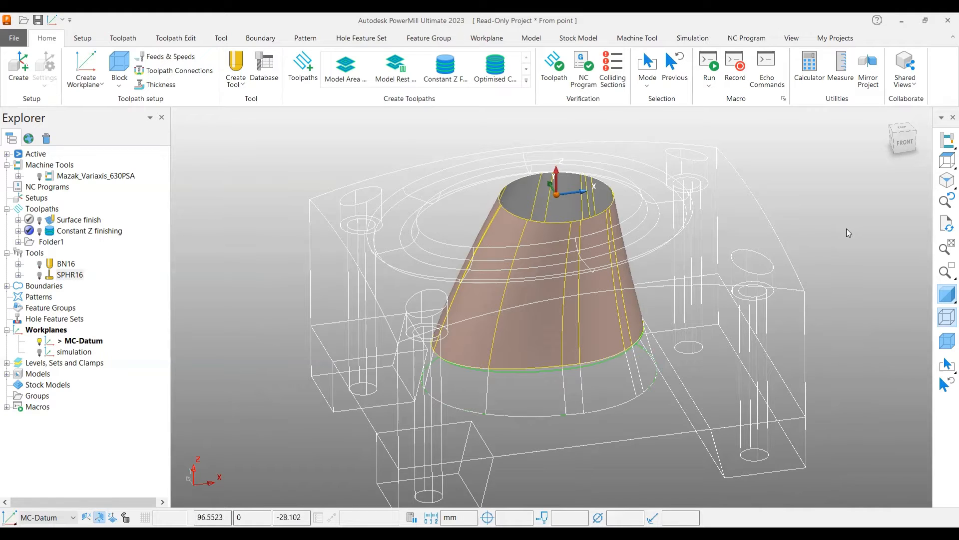
click(947, 317)
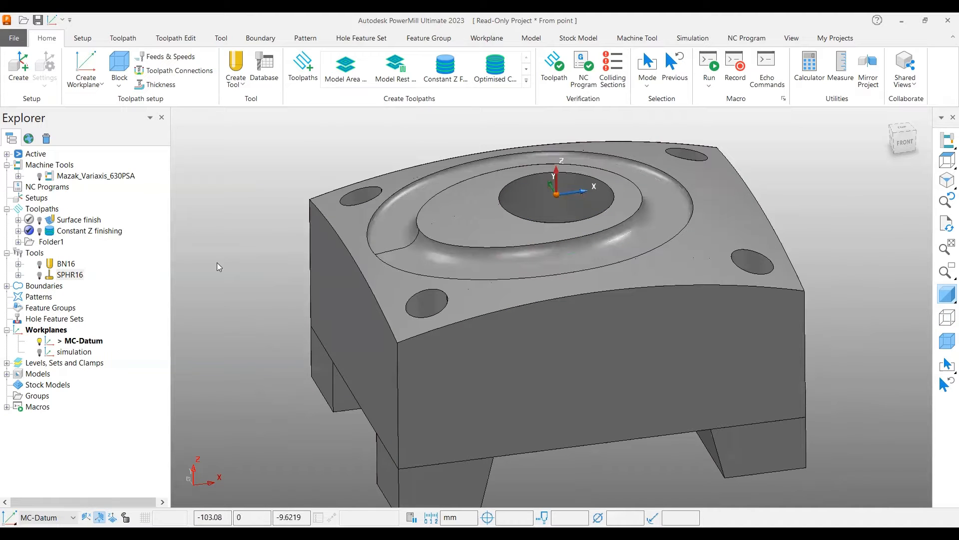
- Activate the SPHR16 tool and show it close up in the front view
double_click(73, 275)
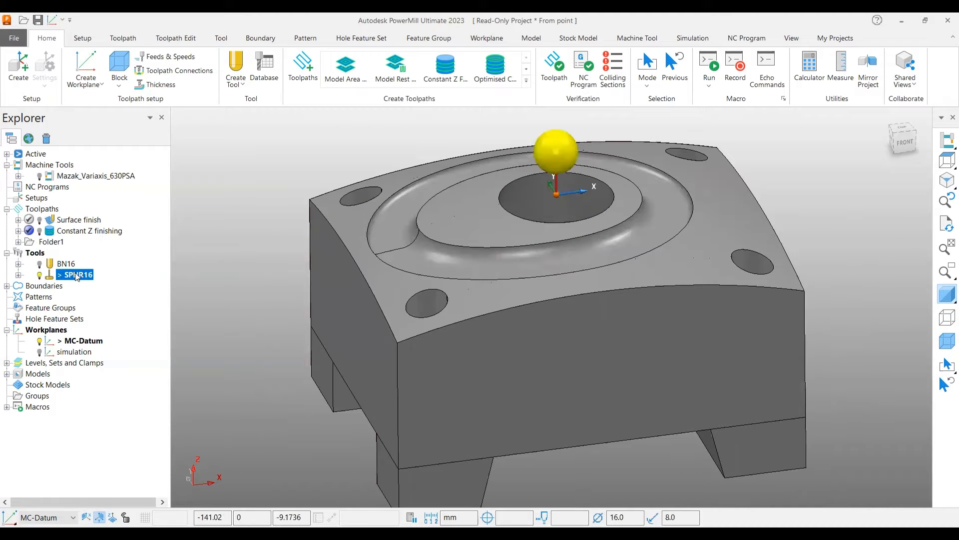
click(905, 143)
scroll(551, 130, up, 6)
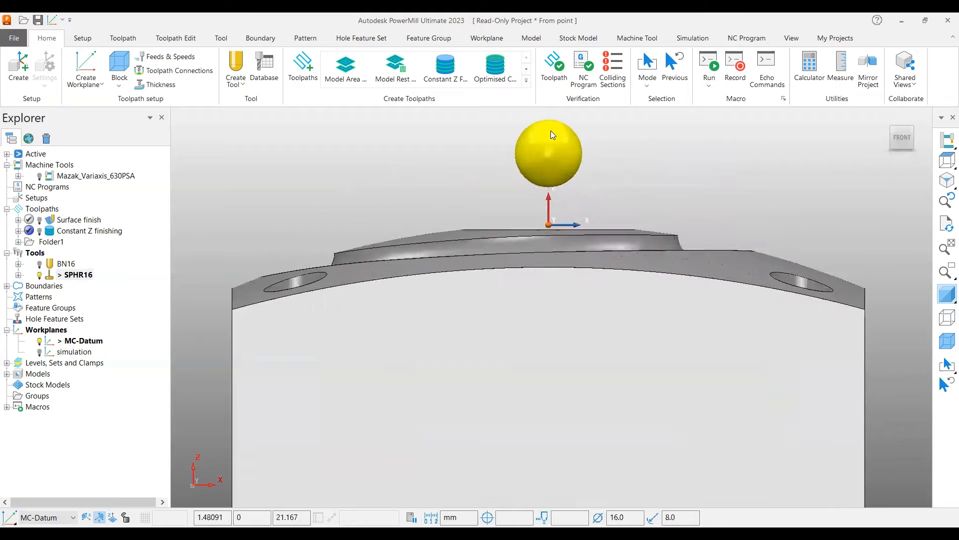
shift+middle_drag(602, 207, 599, 301)
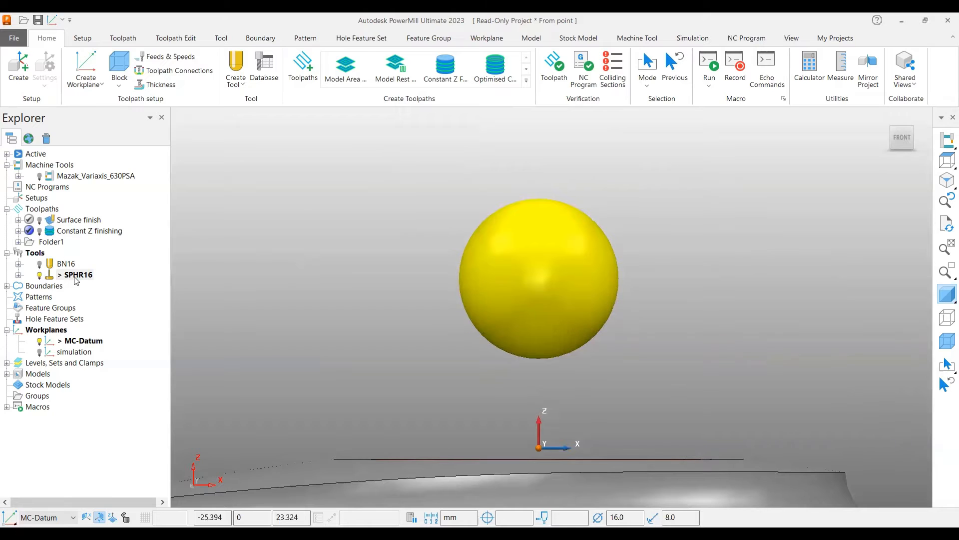
- Examine the SPHR16 tool's tip geometry, including its diameter, length and tip radii
right_click(75, 280)
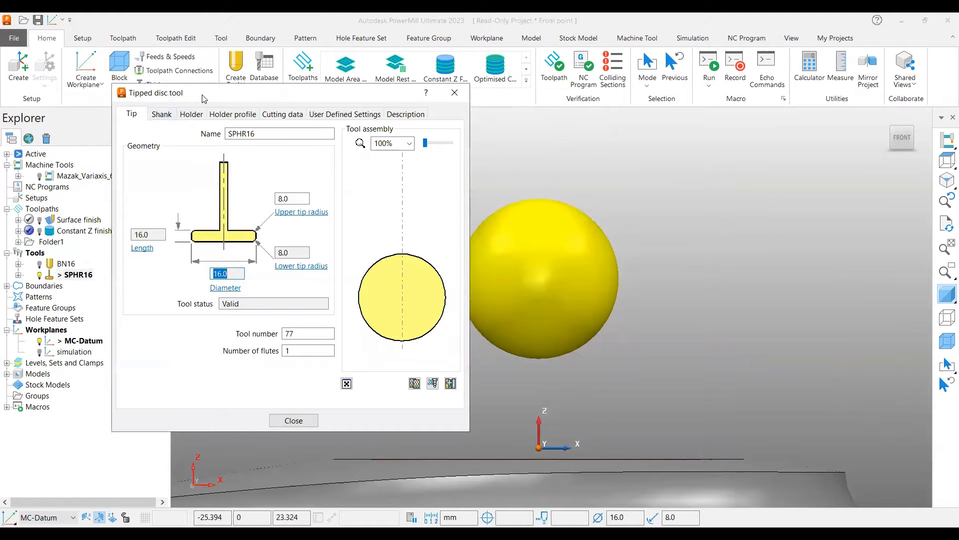
drag(181, 98, 159, 99)
click(116, 115)
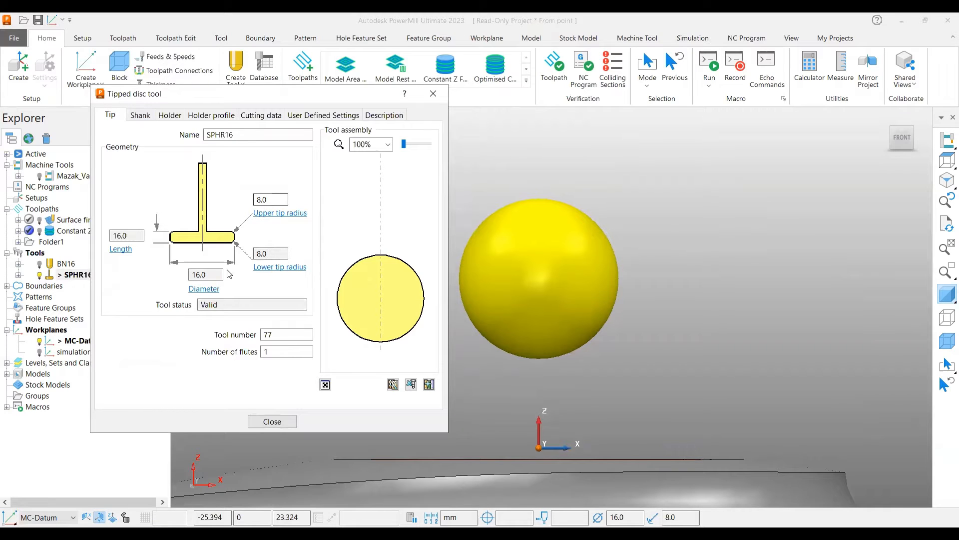
click(205, 274)
click(130, 235)
click(195, 274)
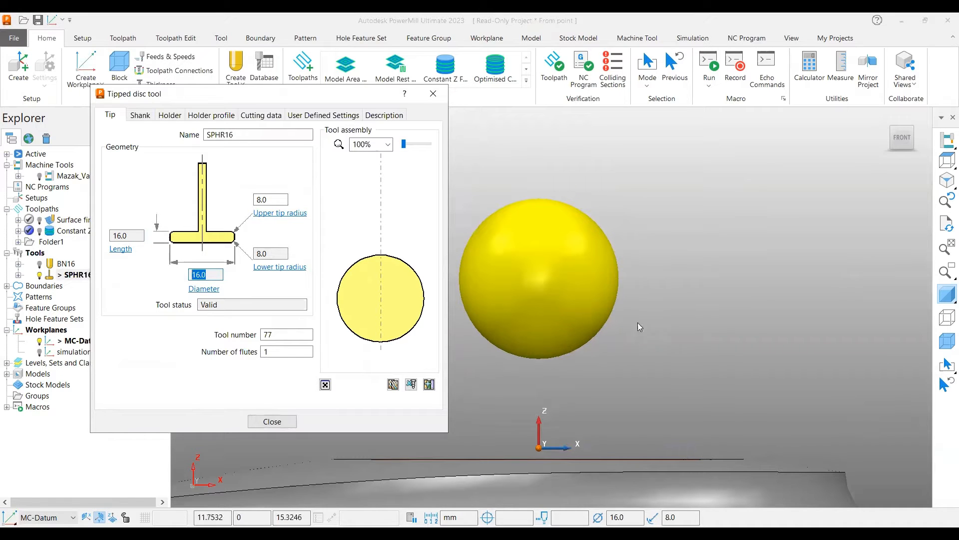
middle_drag(562, 308, 572, 315)
scroll(693, 298, down, 1)
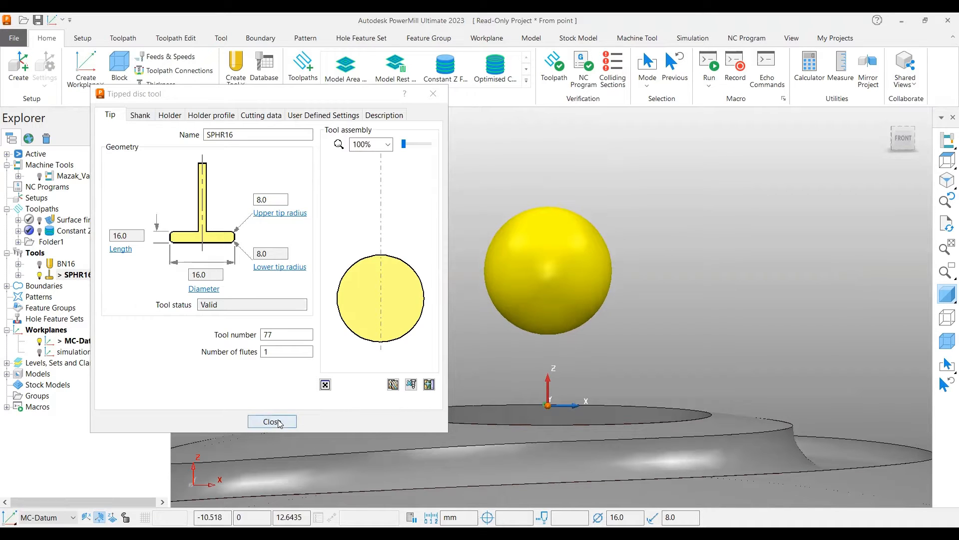
- Create a new toolpath with the Projection Line Finishing strategy
middle_drag(501, 306, 480, 290)
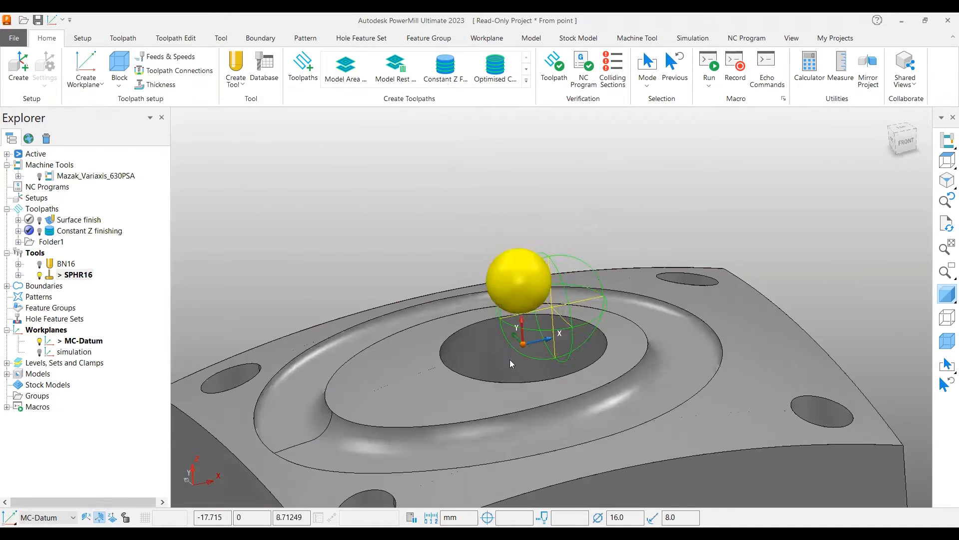
scroll(492, 310, down, 3)
middle_drag(540, 214, 425, 225)
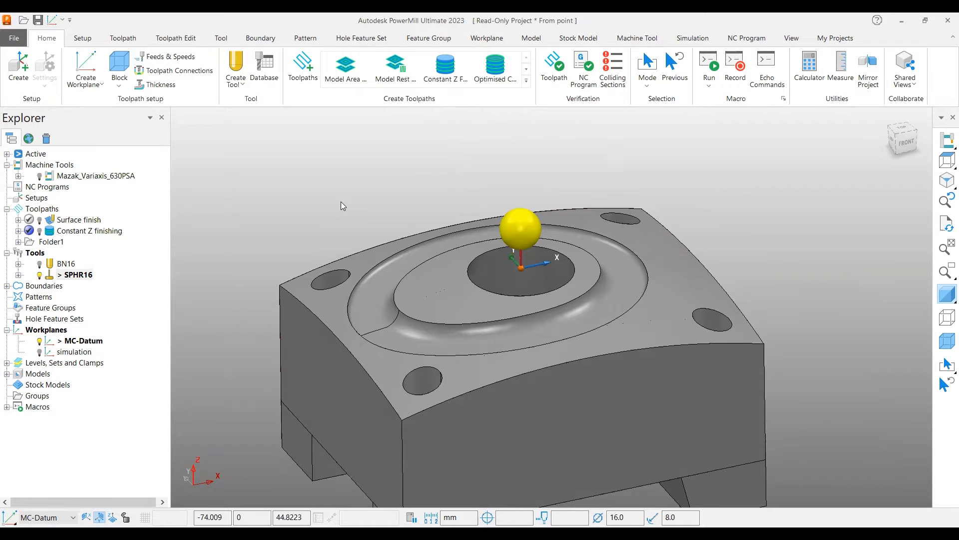
click(302, 65)
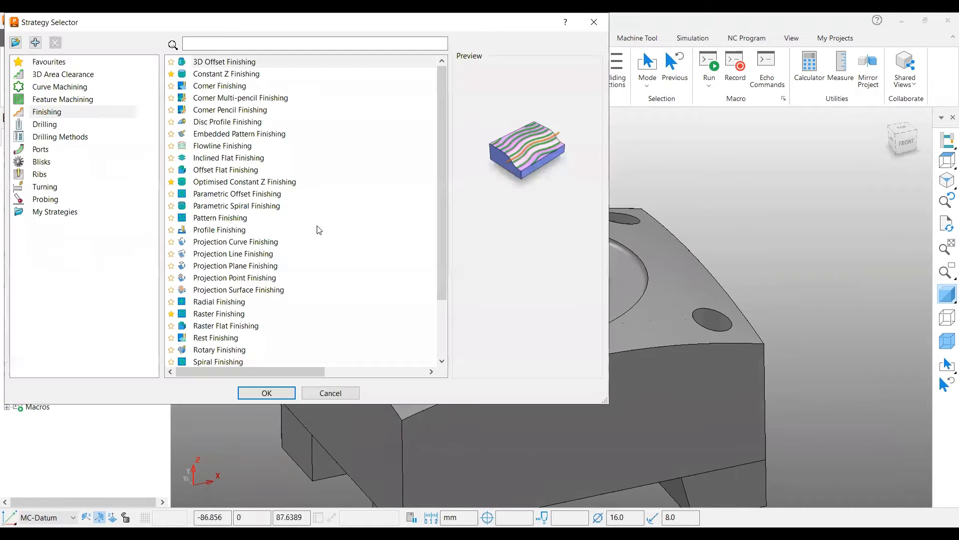
click(241, 256)
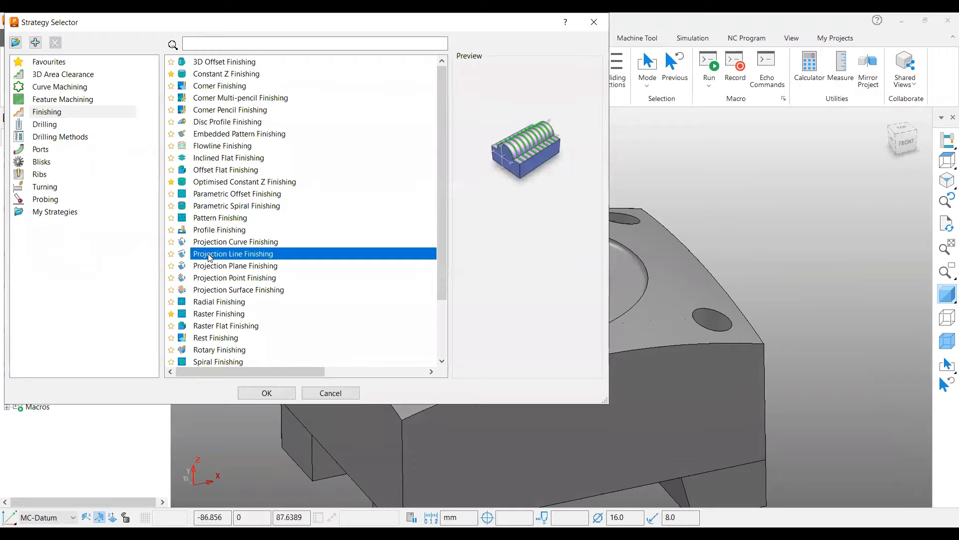
click(267, 392)
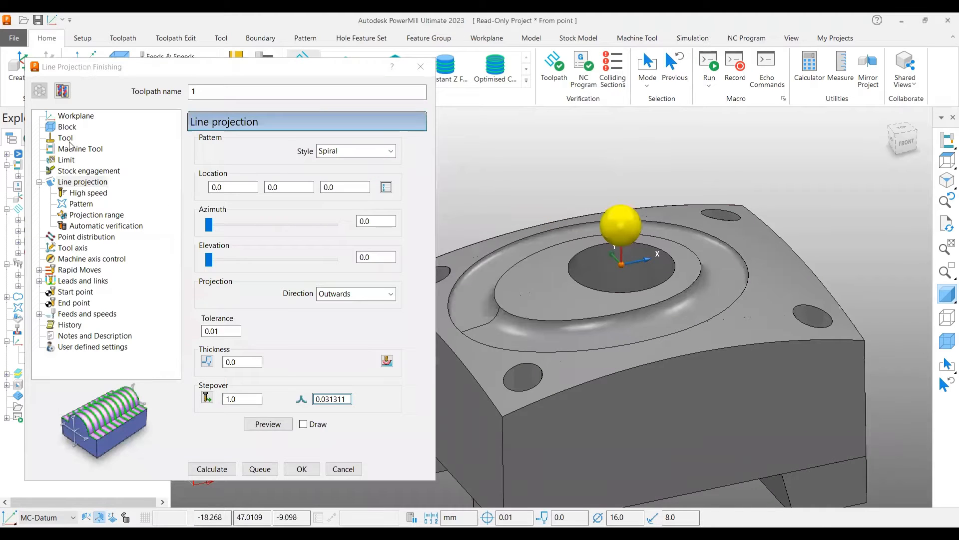
- Examine the toolpath's minimum Z limit against the lower edge of the tapered bore in wireframe, and restore shading
click(66, 160)
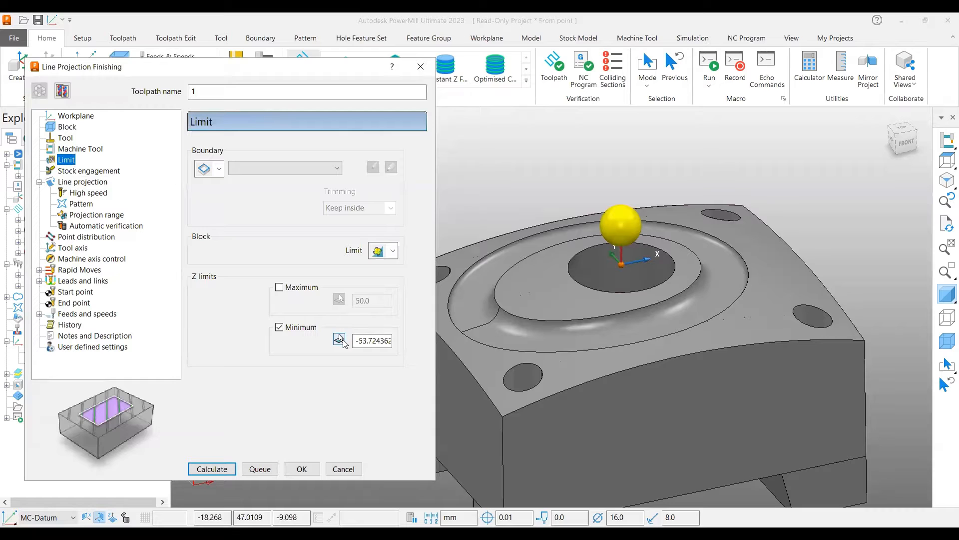
scroll(636, 285, up, 3)
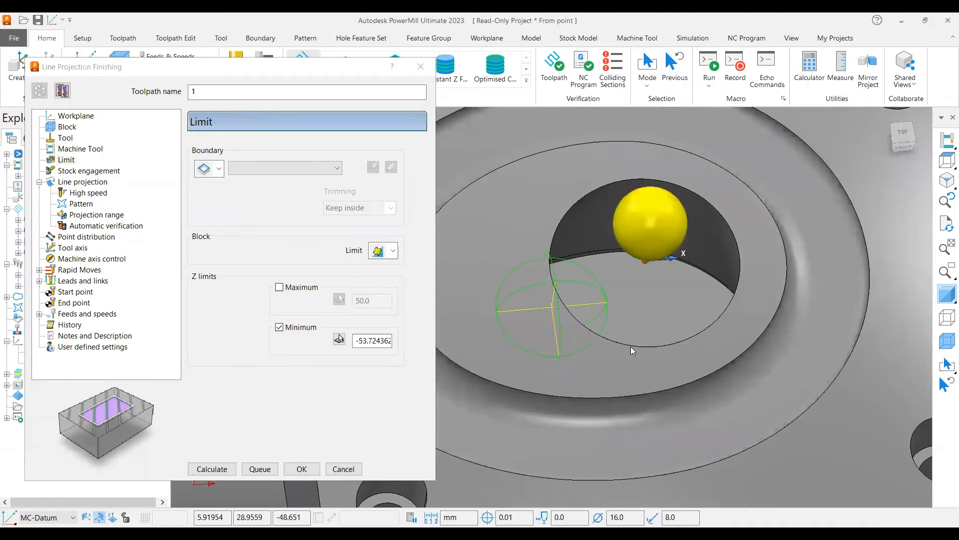
scroll(626, 307, down, 4)
middle_drag(613, 240, 624, 248)
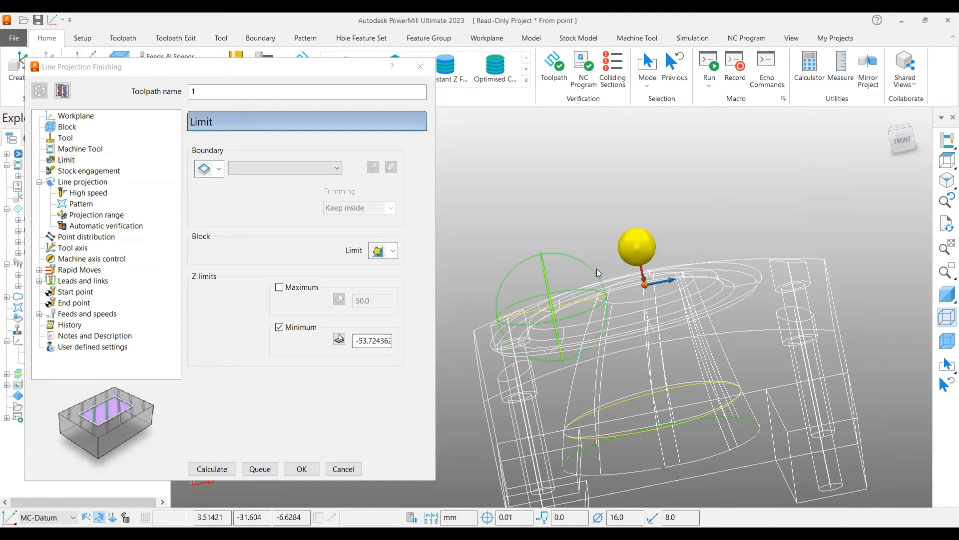
middle_drag(596, 272, 600, 260)
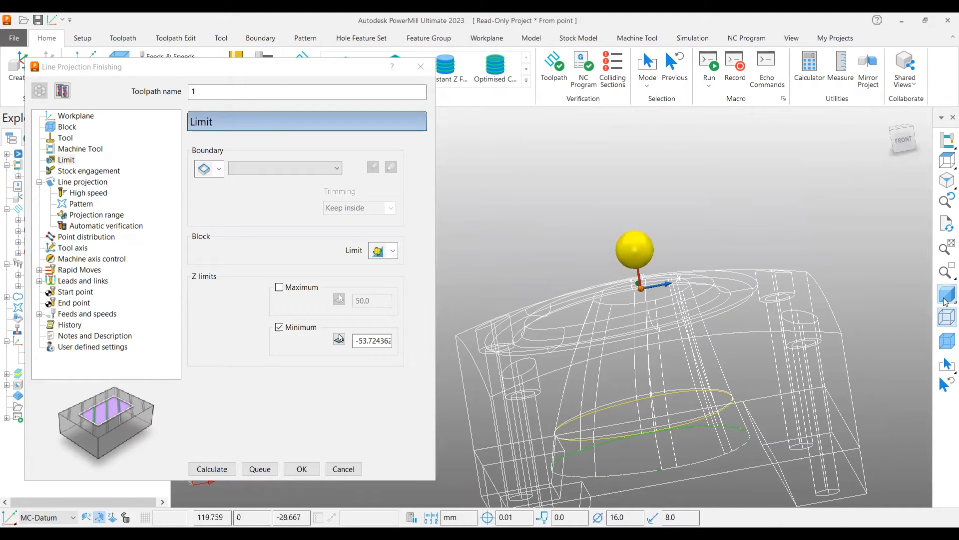
middle_drag(689, 436, 690, 370)
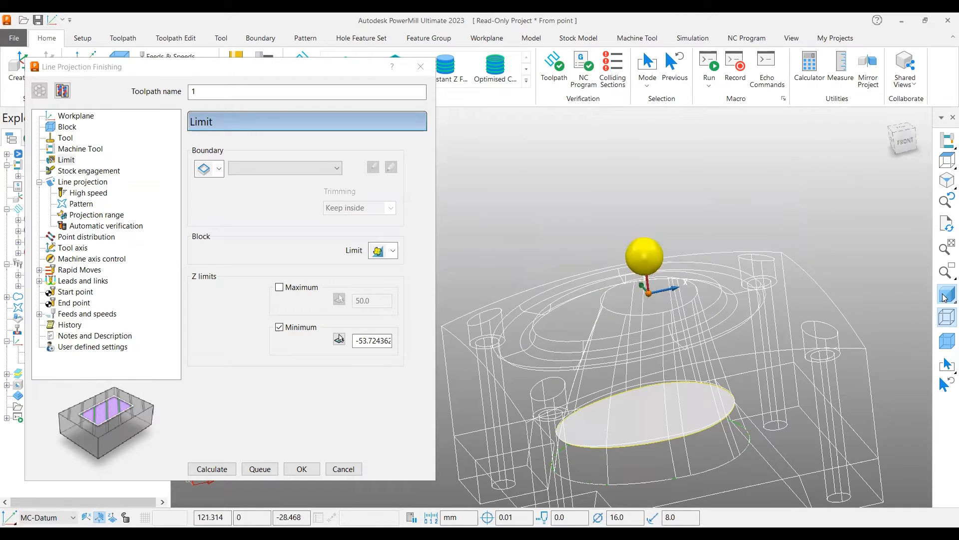
click(945, 315)
click(947, 294)
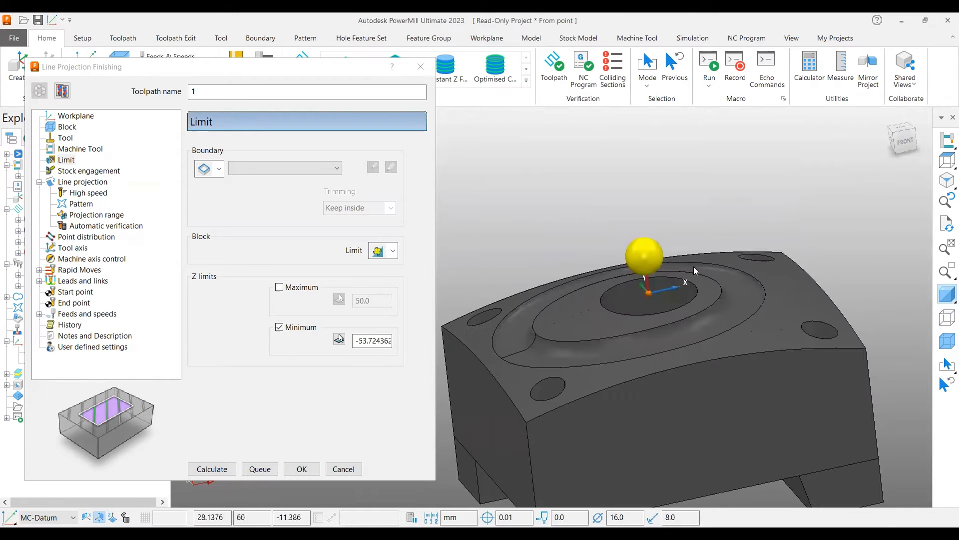
shift+middle_drag(701, 266, 706, 193)
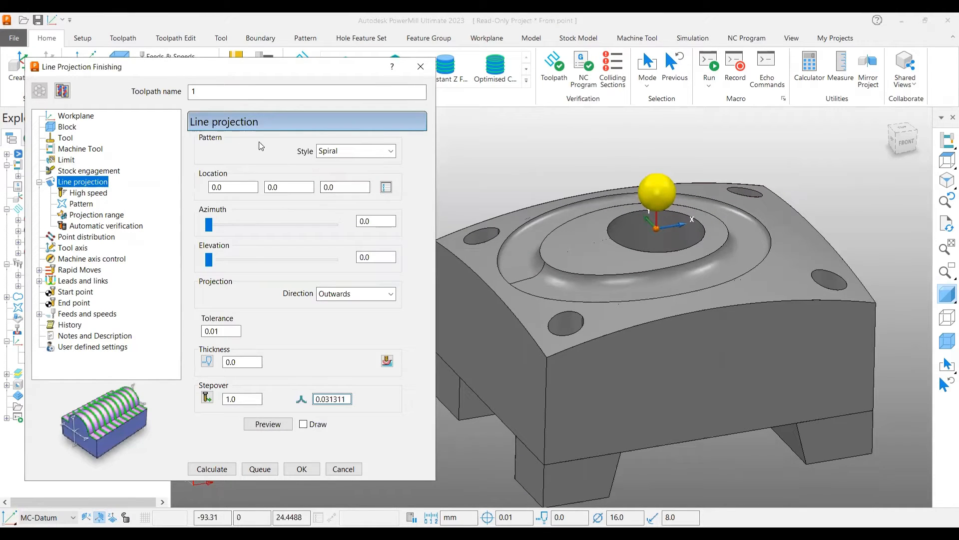
- Keep the Spiral pattern style and preview the line projection pattern around the block
click(352, 151)
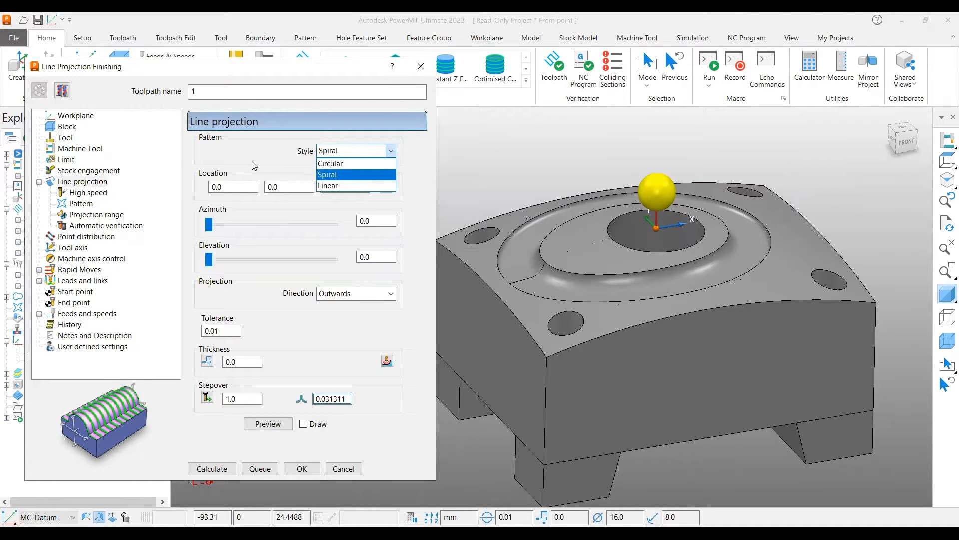
click(353, 156)
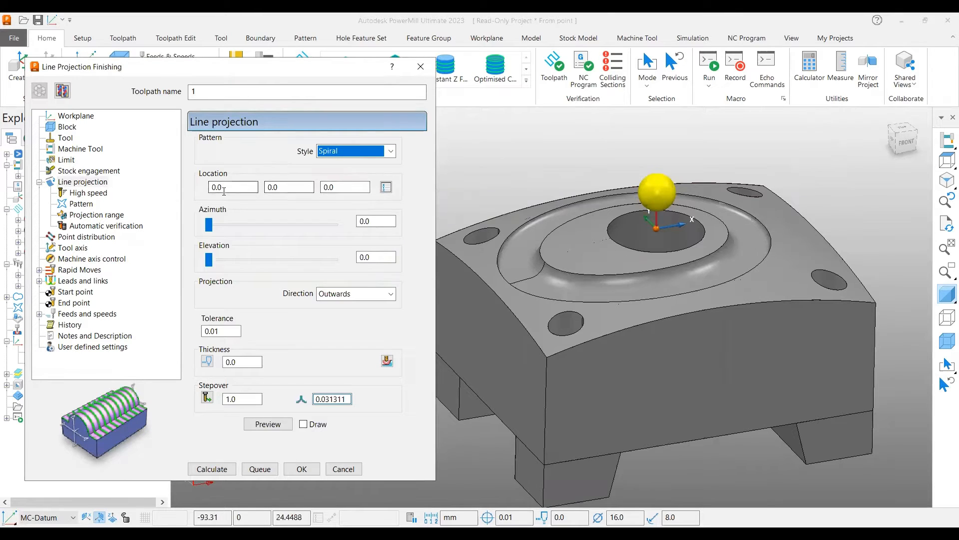
click(268, 424)
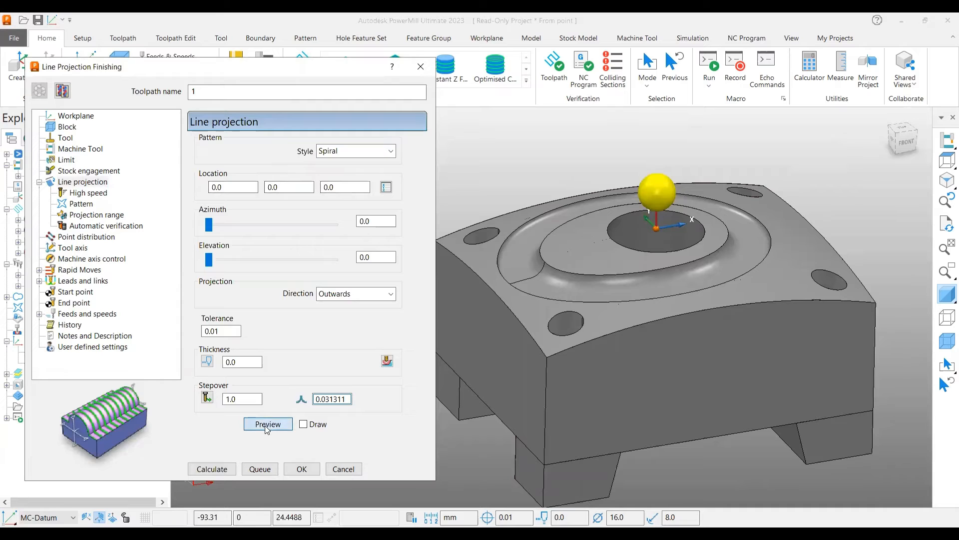
scroll(623, 328, down, 1)
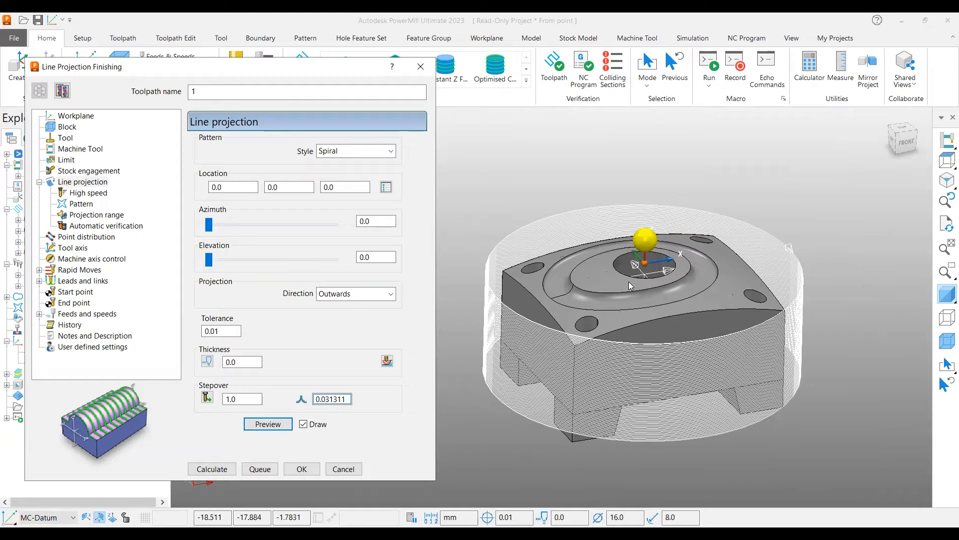
middle_drag(799, 285, 568, 285)
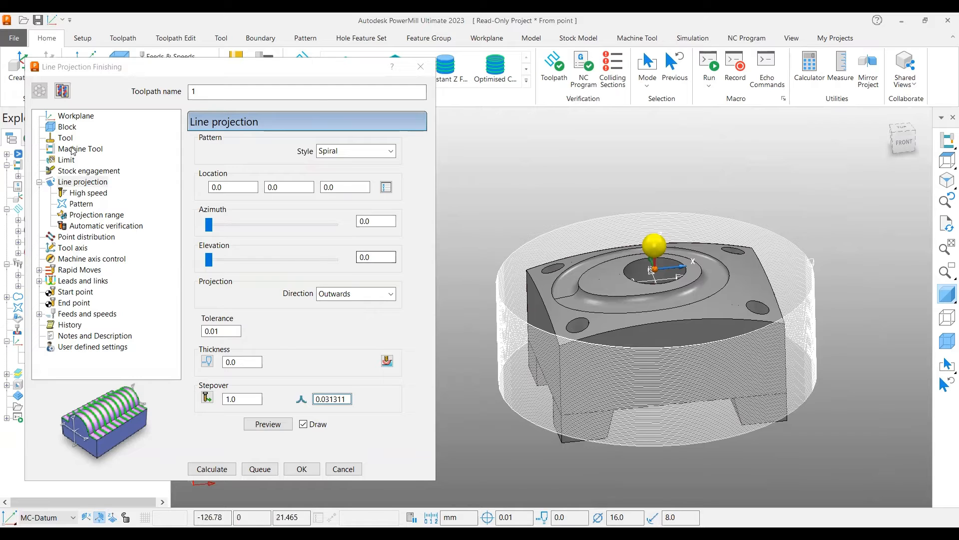
middle_drag(587, 336, 610, 391)
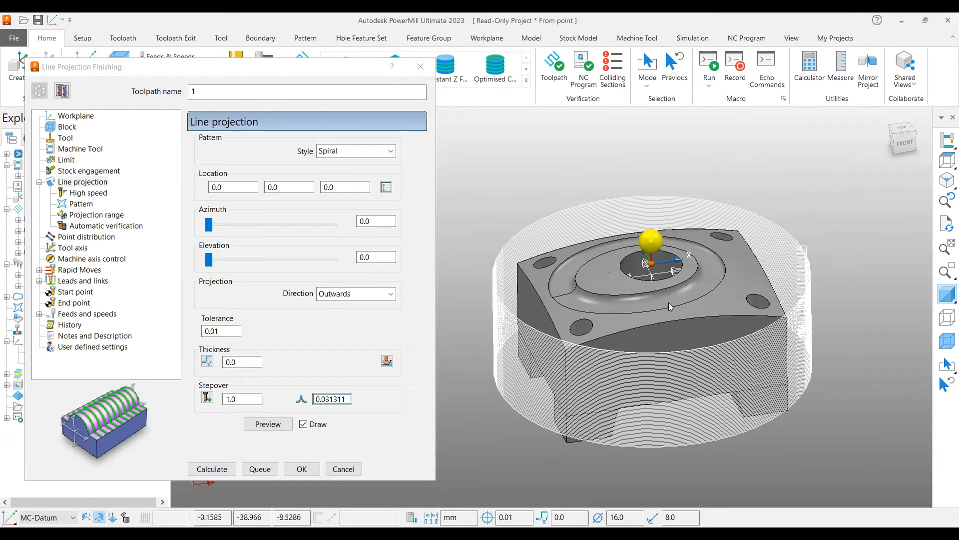
- Set the line projection azimuth to 90 and preview the resulting spiral pattern
middle_drag(636, 305, 565, 331)
click(373, 223)
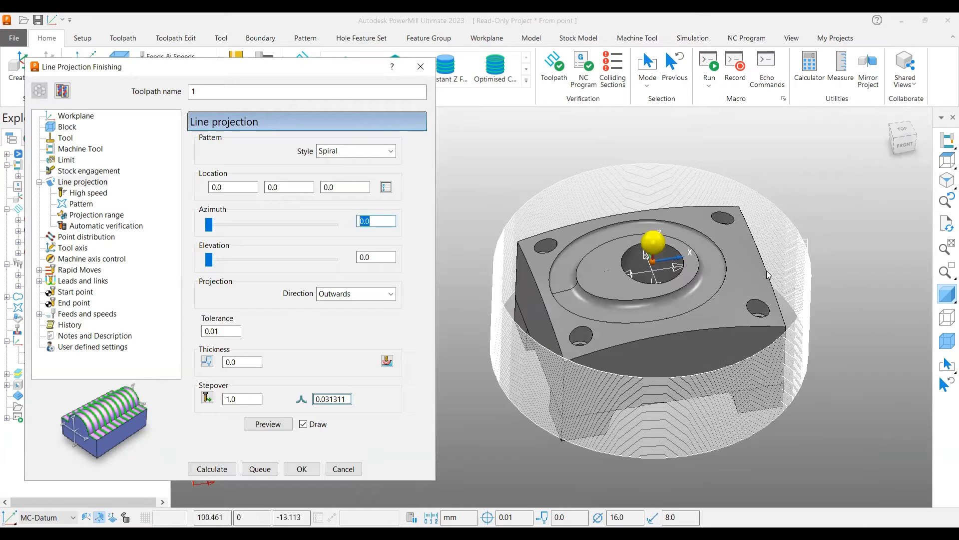
middle_drag(791, 241, 782, 224)
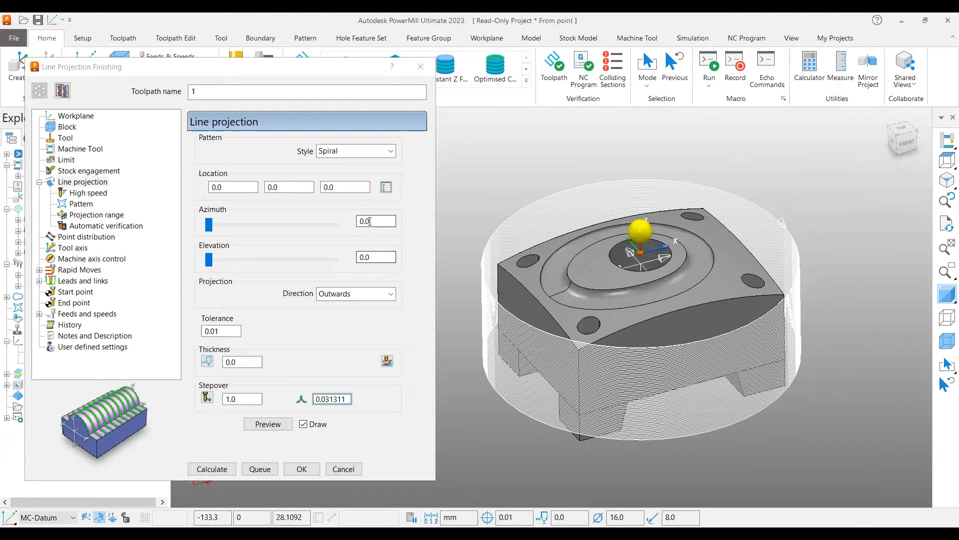
click(384, 238)
text(90)
key(Tab)
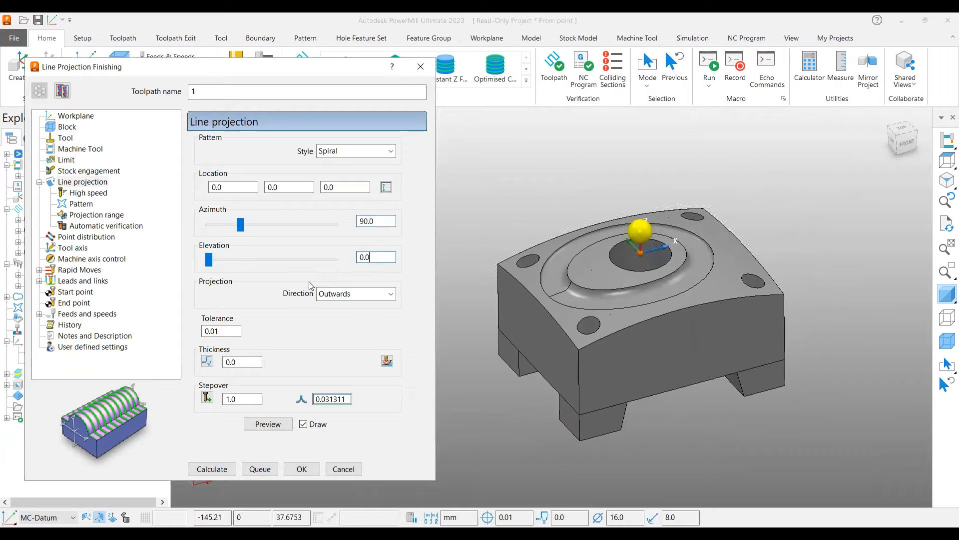
click(268, 422)
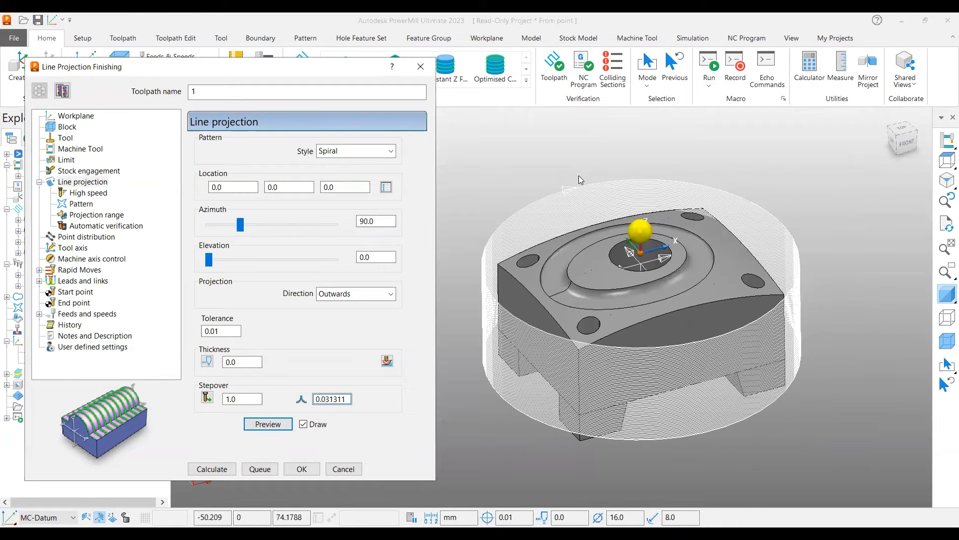
- Set the line projection azimuth back to 0
double_click(381, 221)
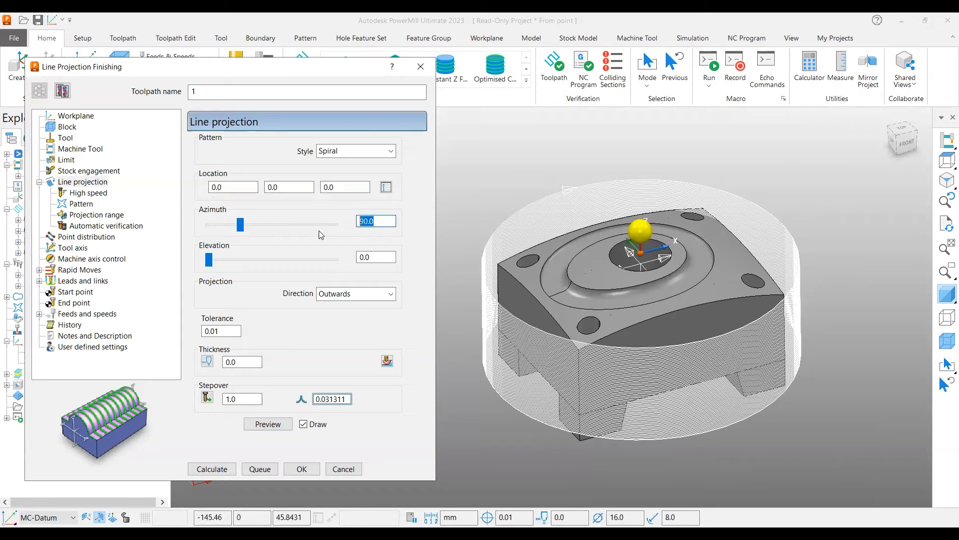
text(0)
click(381, 258)
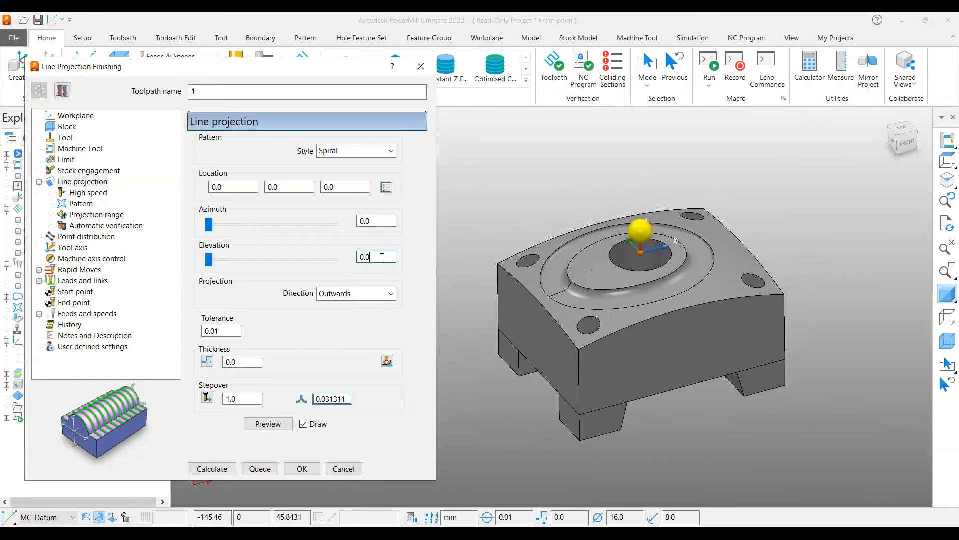
- Preview the pattern at the current elevation, set the line projection elevation to 90, and preview the resulting spiral pattern
double_click(373, 257)
click(267, 423)
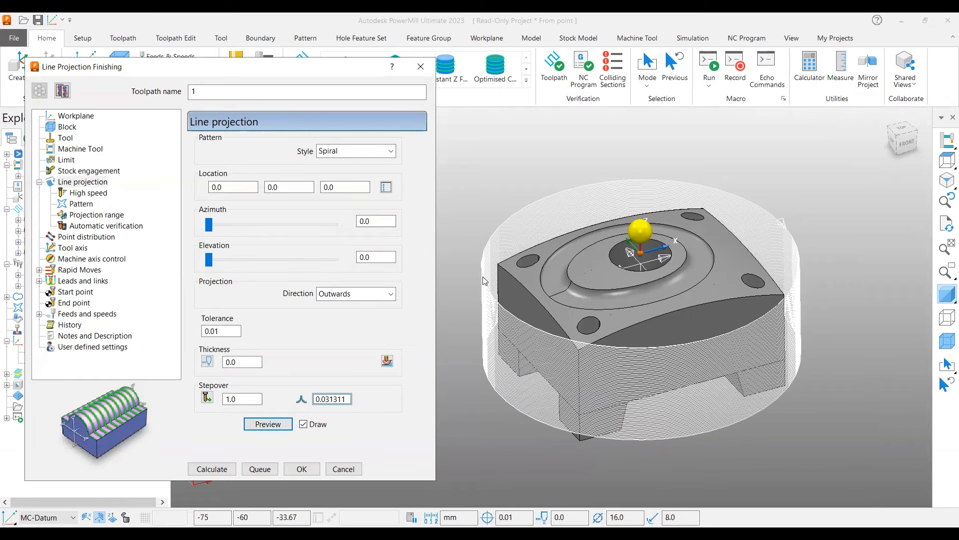
double_click(374, 257)
text(90)
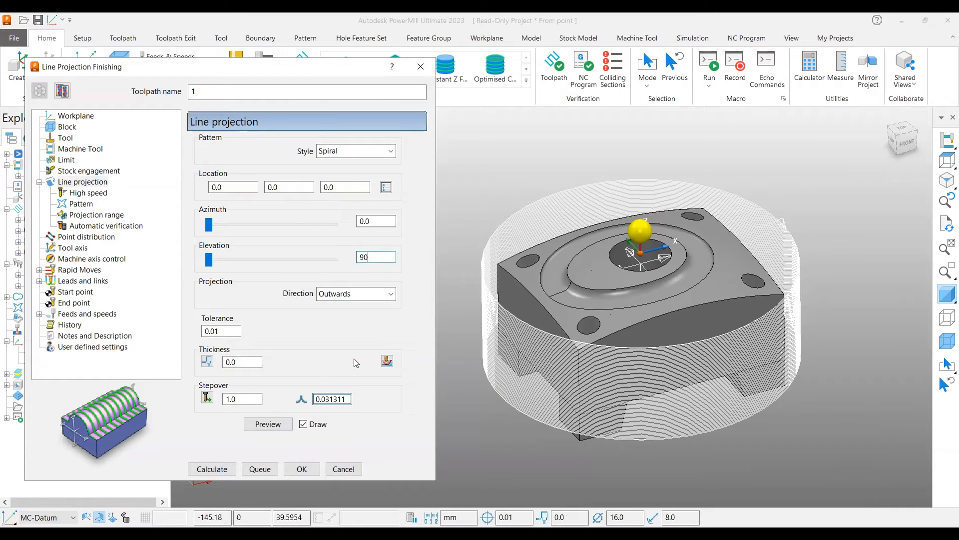
click(273, 424)
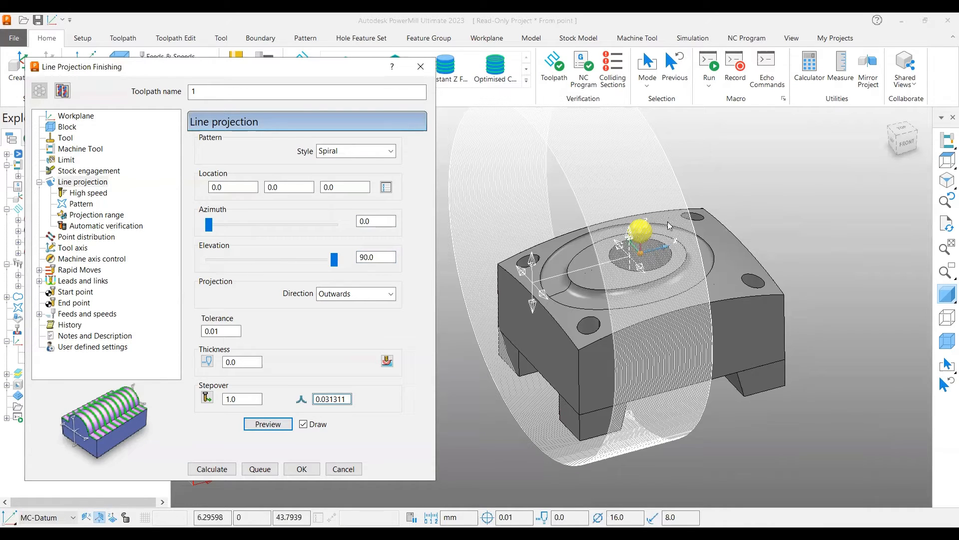
- Set the line projection elevation back to 0 and preview the spiral pattern around the block again
click(374, 257)
double_click(375, 256)
text(0)
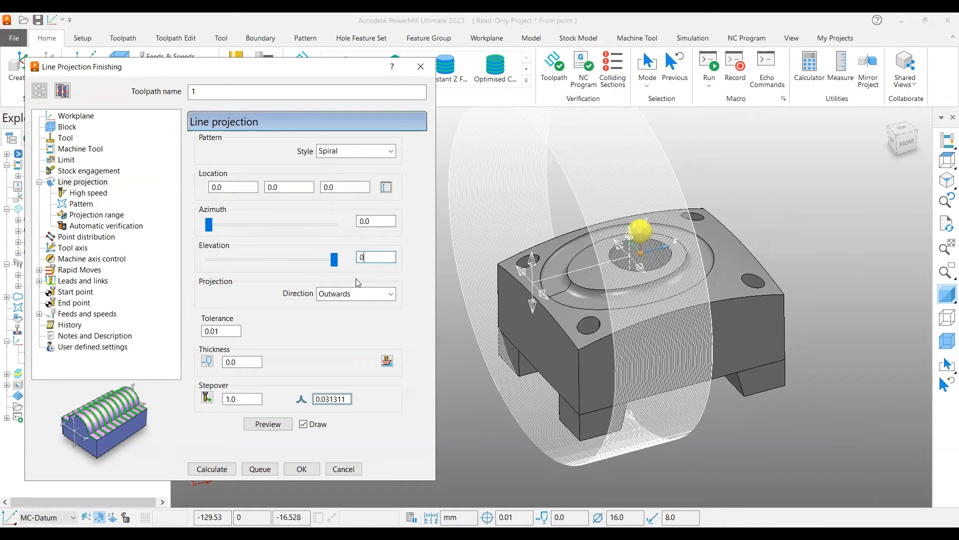
click(376, 221)
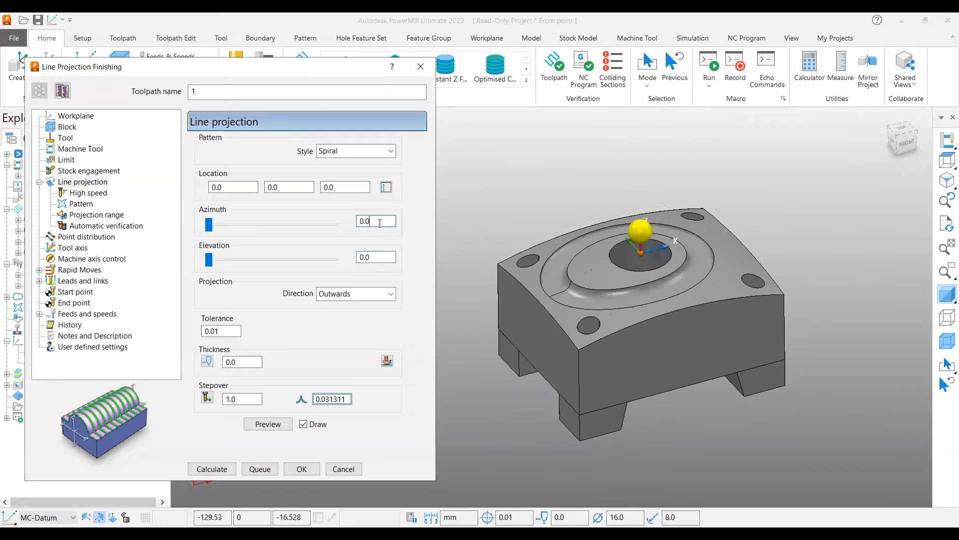
click(268, 424)
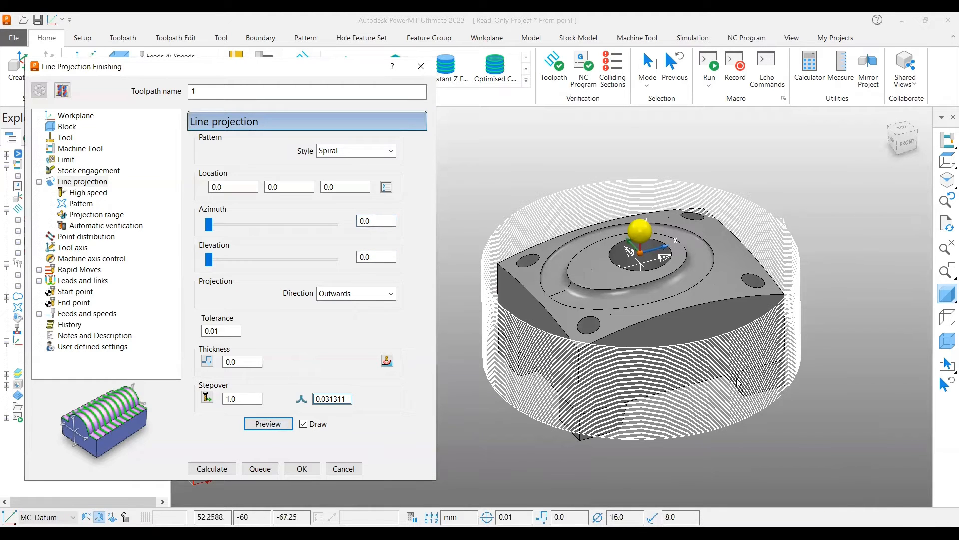
- Examine the outward projection arrows inside the bore and the previewed spiral pattern surrounding the block
middle_drag(738, 382, 718, 392)
shift+middle_drag(583, 281, 565, 307)
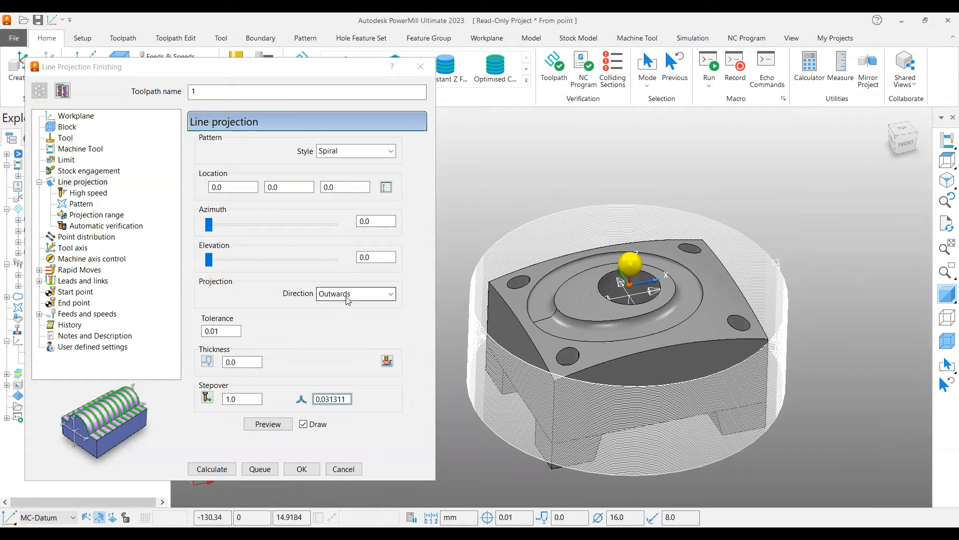
middle_drag(578, 326, 610, 360)
scroll(641, 308, up, 5)
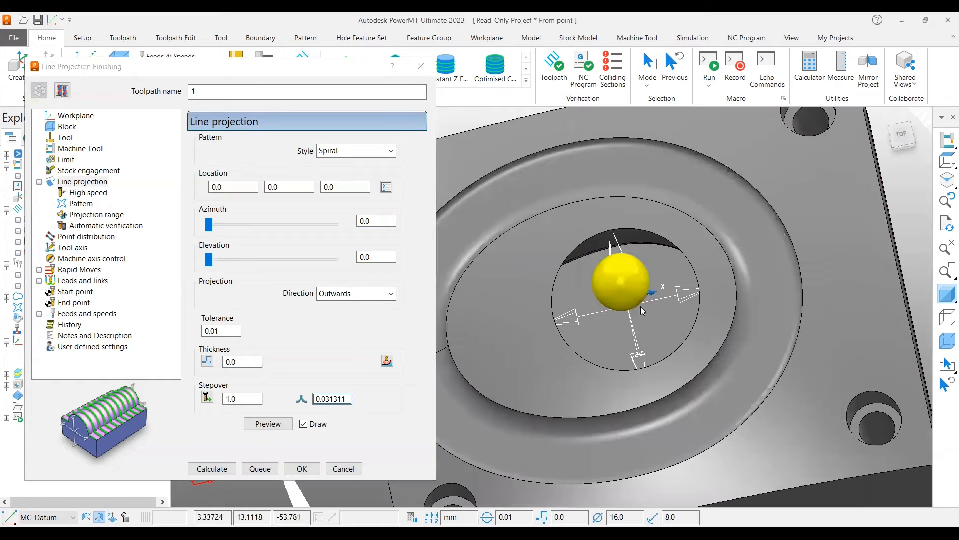
middle_drag(641, 309, 625, 341)
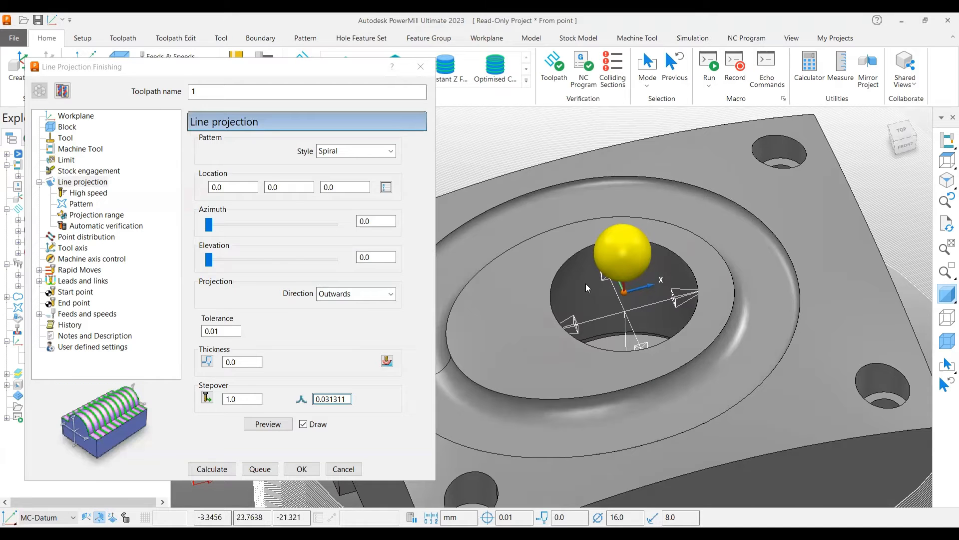
middle_drag(586, 283, 696, 247)
scroll(694, 244, down, 5)
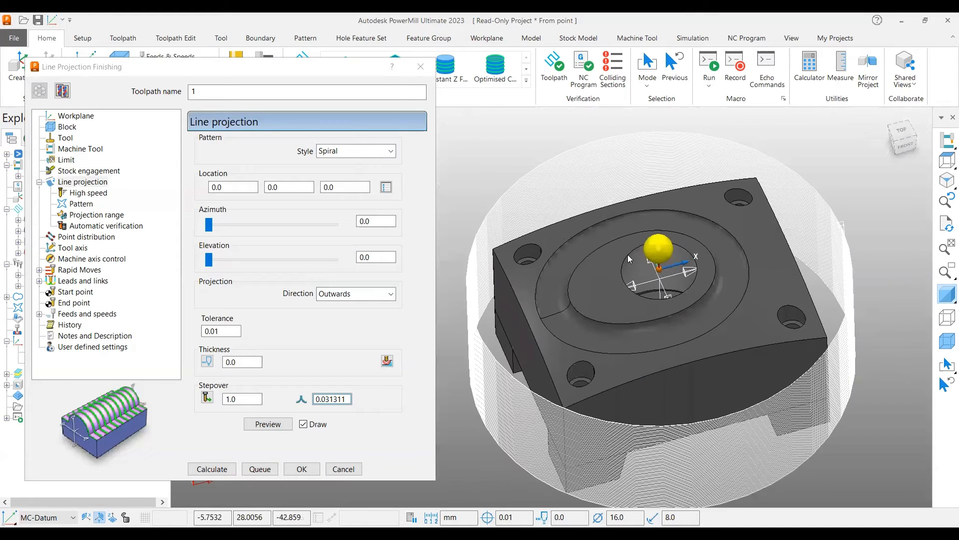
middle_drag(625, 255, 861, 320)
- Show the model in wireframe, examine the shaded tapered bore face against the projection pattern, and turn shading off
click(946, 318)
click(943, 296)
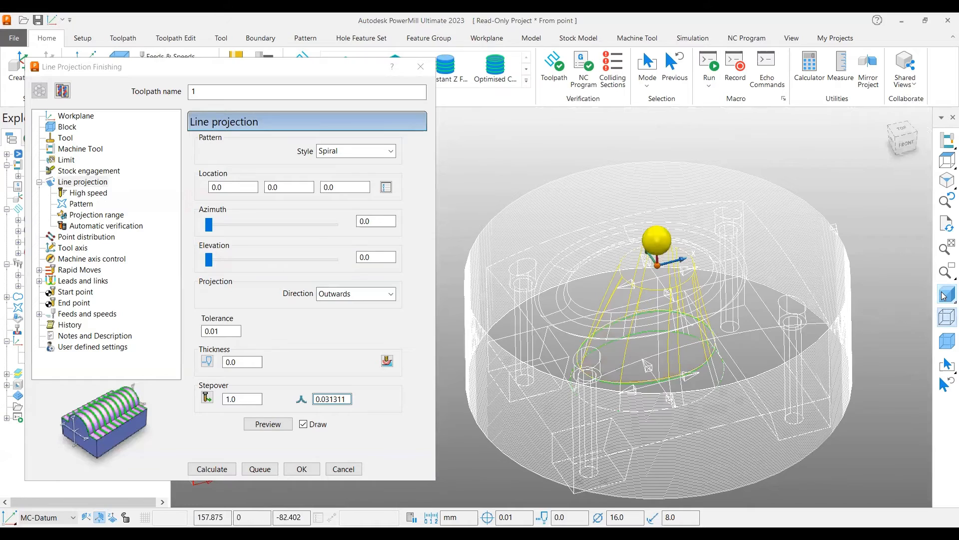
scroll(675, 286, up, 4)
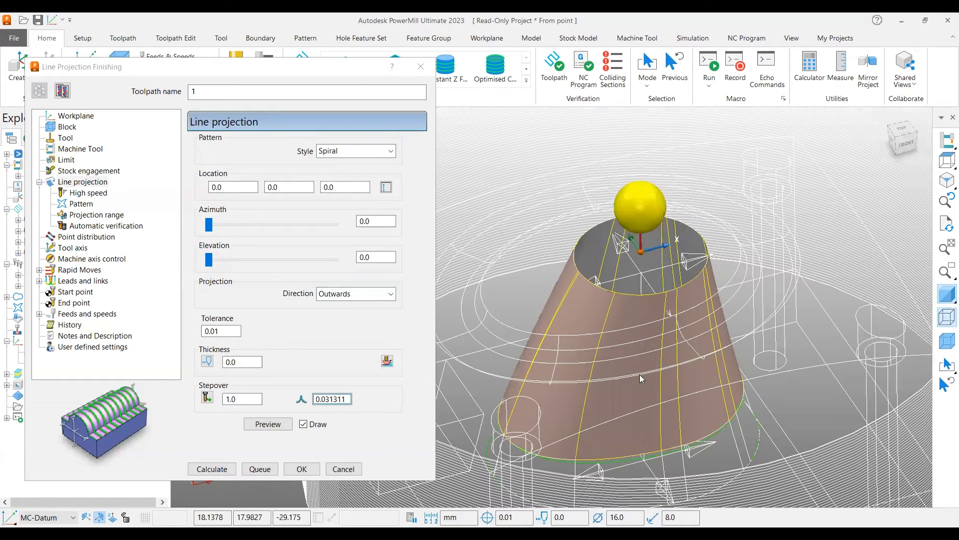
middle_drag(642, 379, 634, 280)
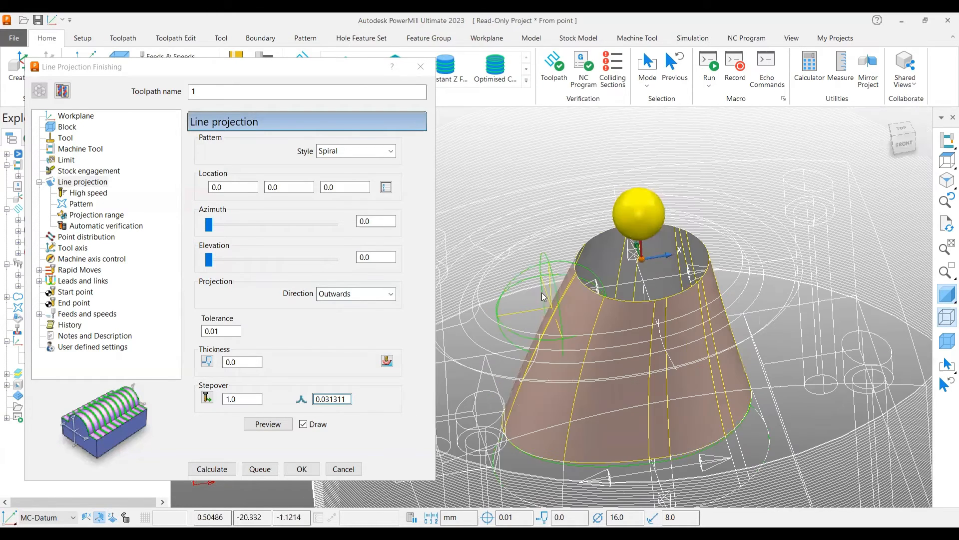
middle_drag(544, 296, 548, 284)
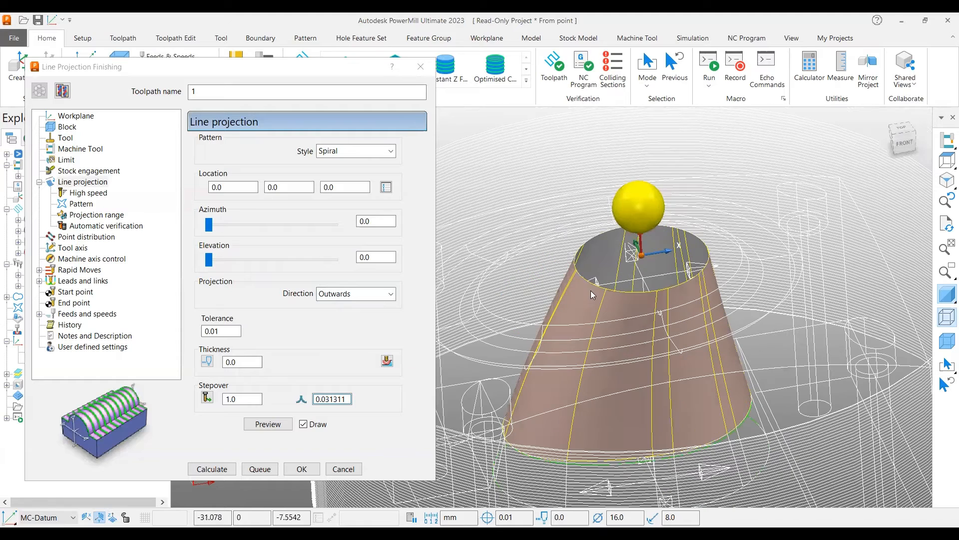
click(946, 296)
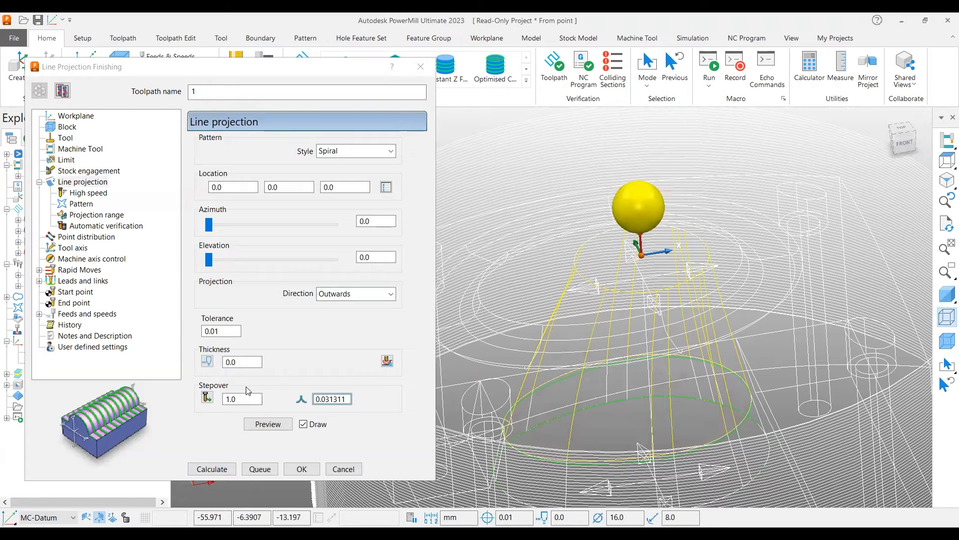
- Review the stepover, the pattern's start and end heights, and the minimum Z limit against the bore in the front view
click(239, 401)
drag(240, 402, 216, 399)
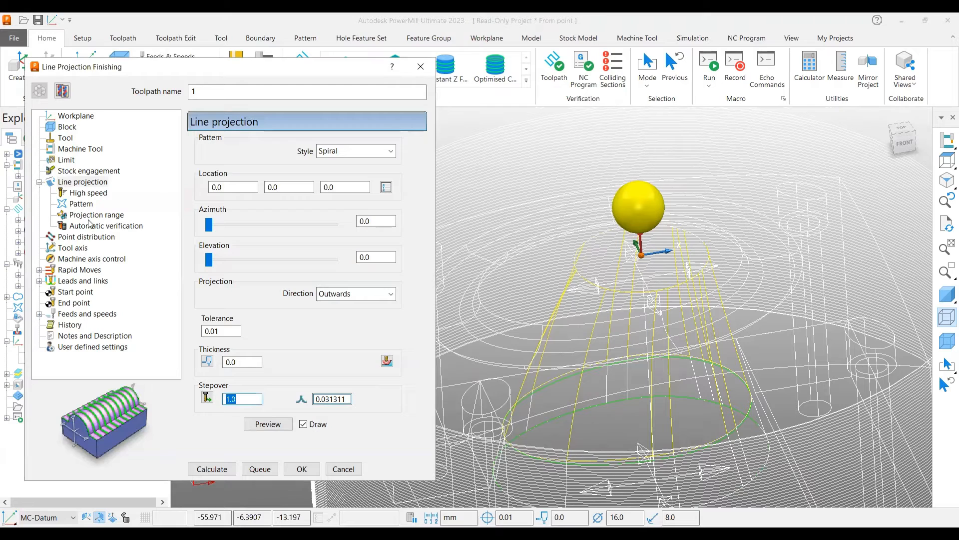
click(81, 205)
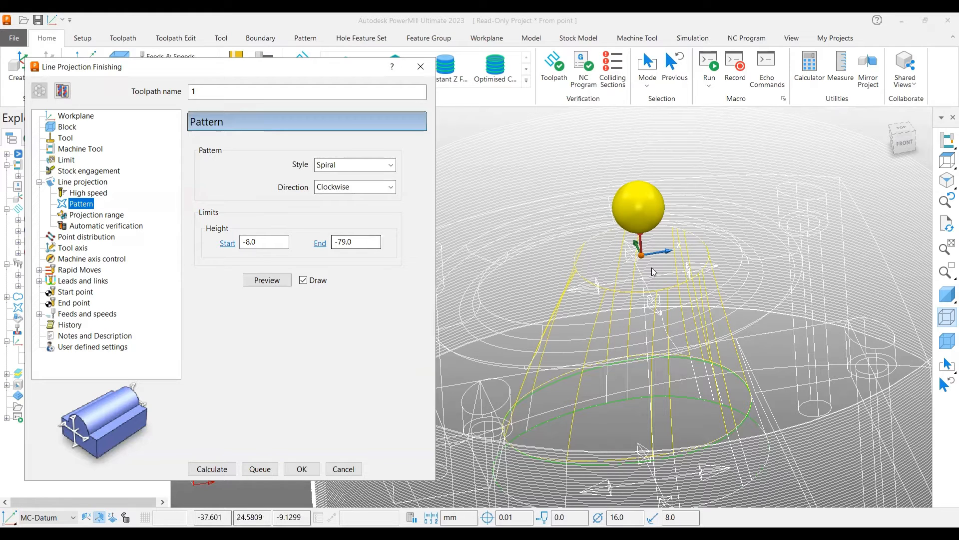
click(903, 145)
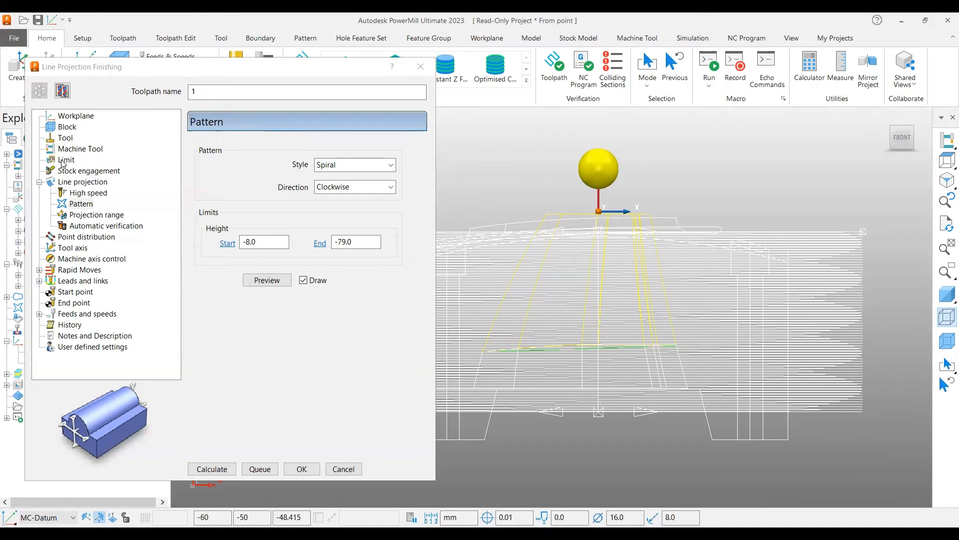
double_click(269, 242)
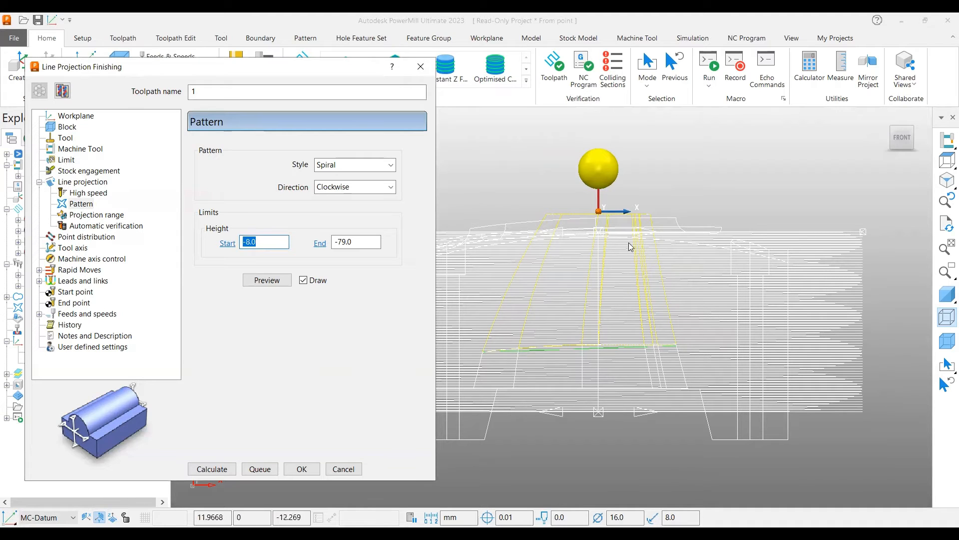
scroll(591, 166, up, 3)
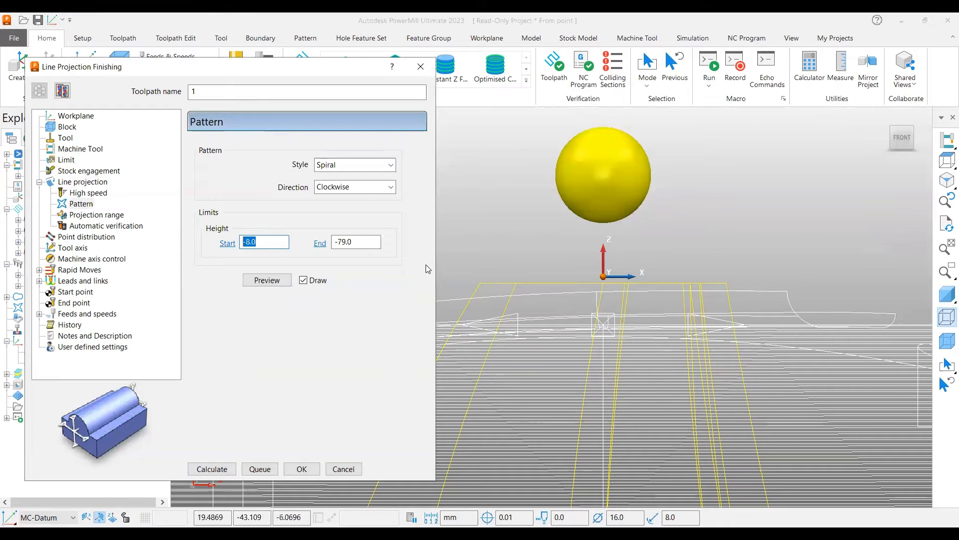
double_click(340, 241)
scroll(602, 265, down, 2)
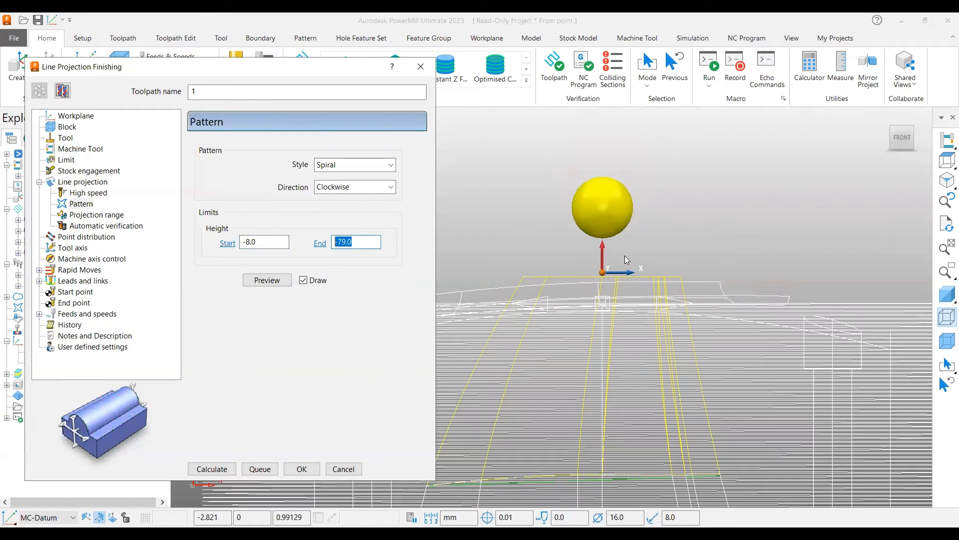
scroll(632, 285, down, 2)
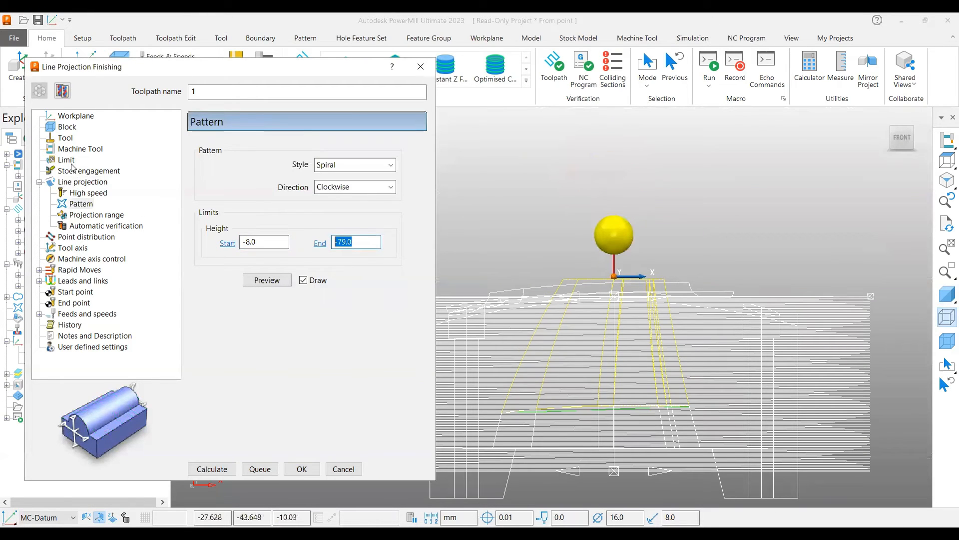
click(66, 160)
drag(358, 341, 400, 344)
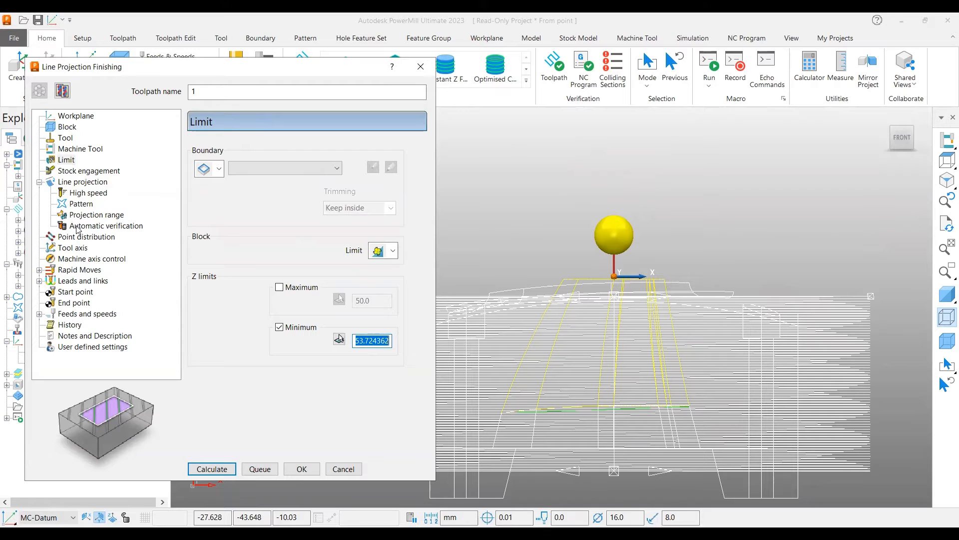
- Keep the tool axis vertical, calculate the line projection toolpath, and check its passes inside the tapered bore
click(74, 248)
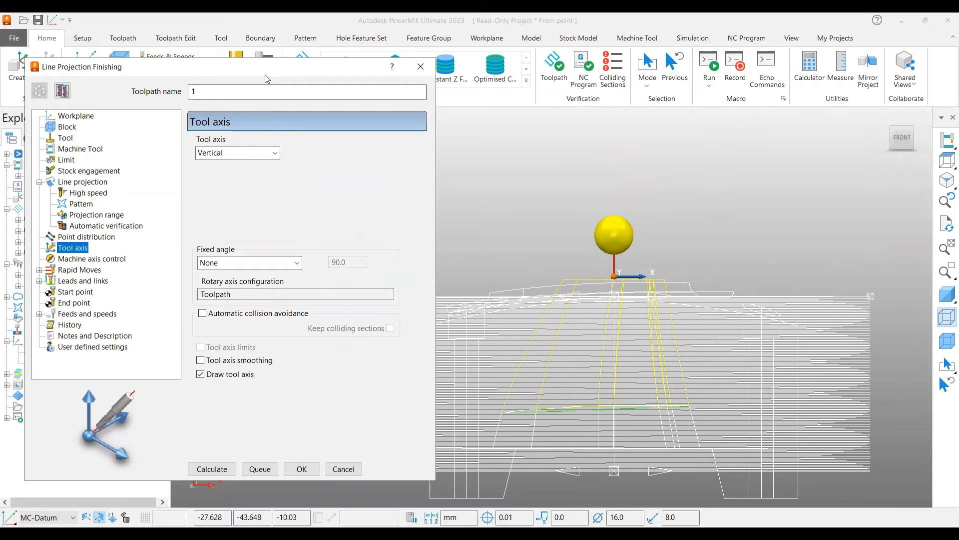
drag(266, 79, 306, 82)
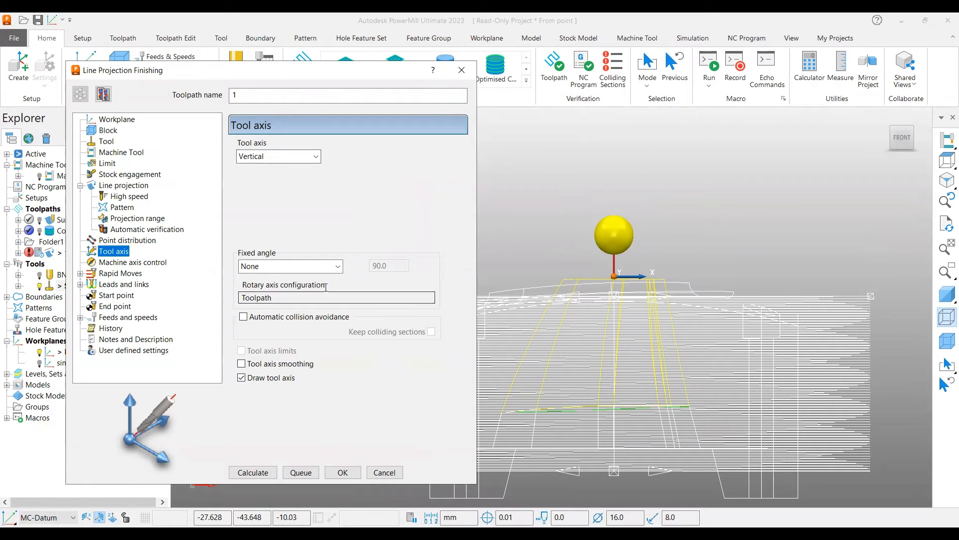
click(260, 467)
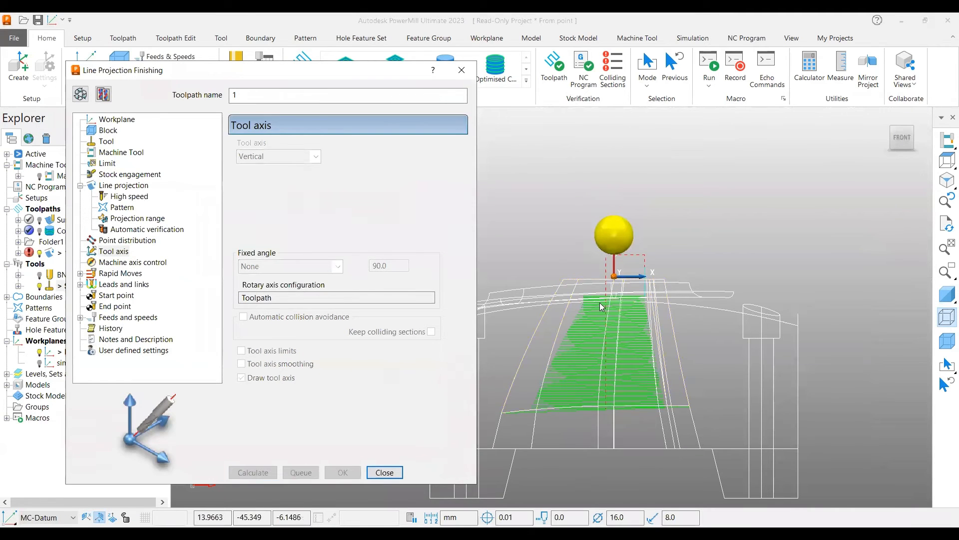
scroll(627, 282, up, 3)
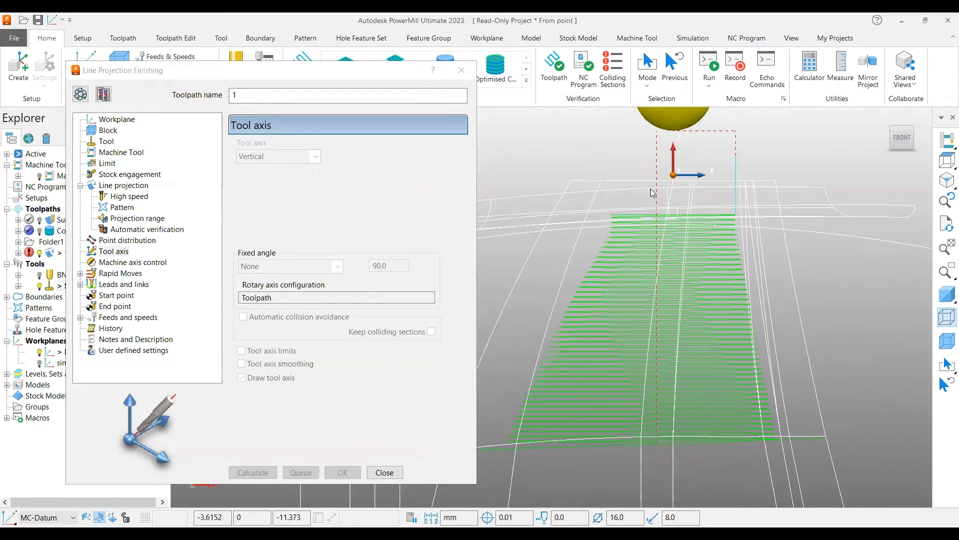
scroll(598, 370, down, 2)
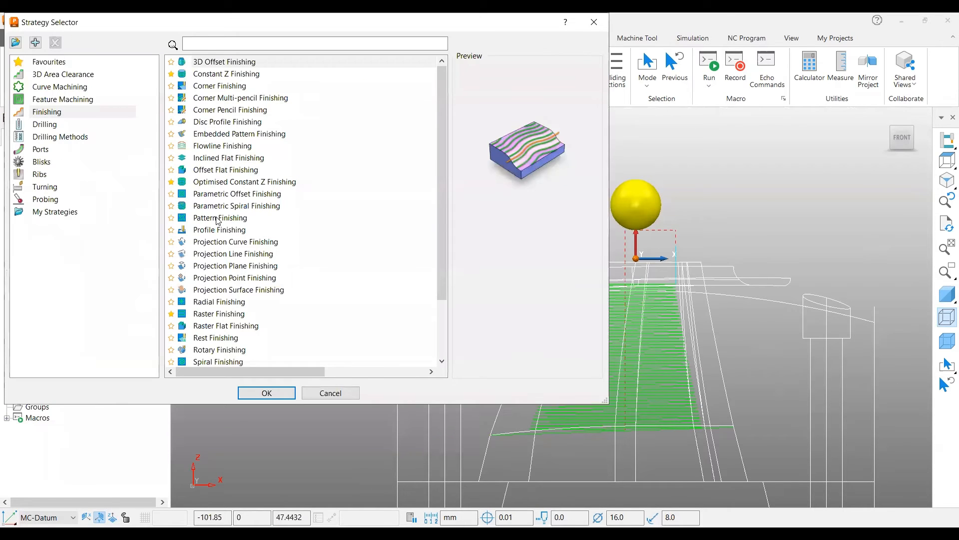
- Create a Pattern Finishing toolpath and assign the 16 mm ball nosed tool BN16 to it
click(217, 220)
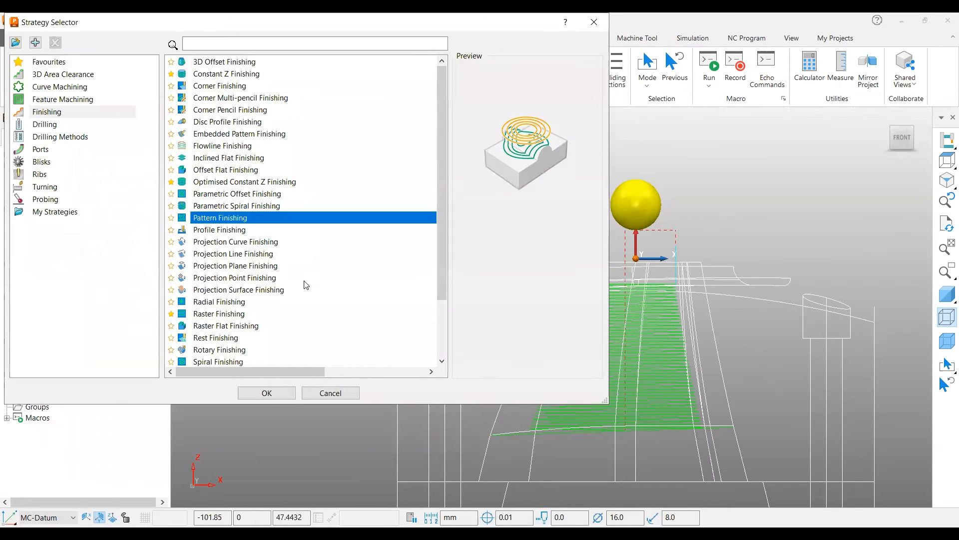
click(266, 393)
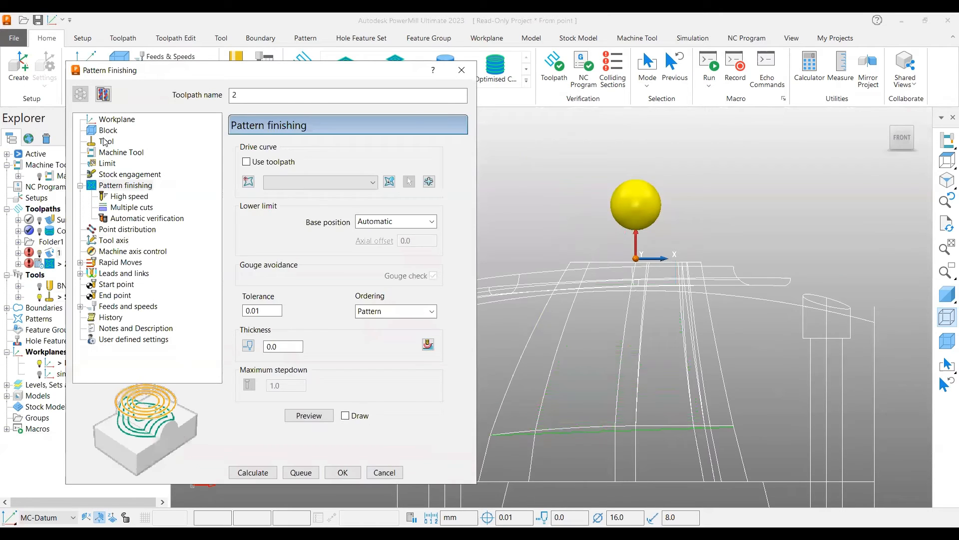
click(106, 141)
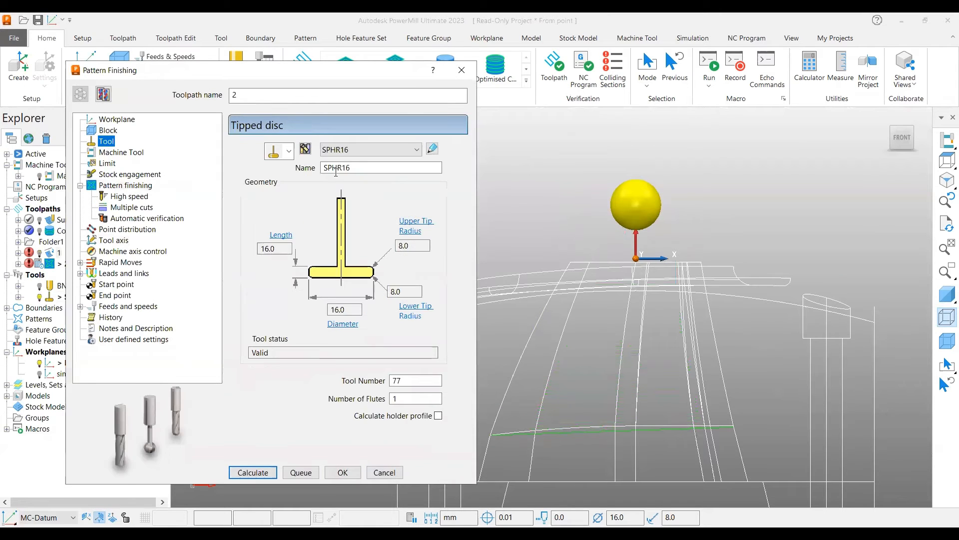
click(417, 149)
click(367, 171)
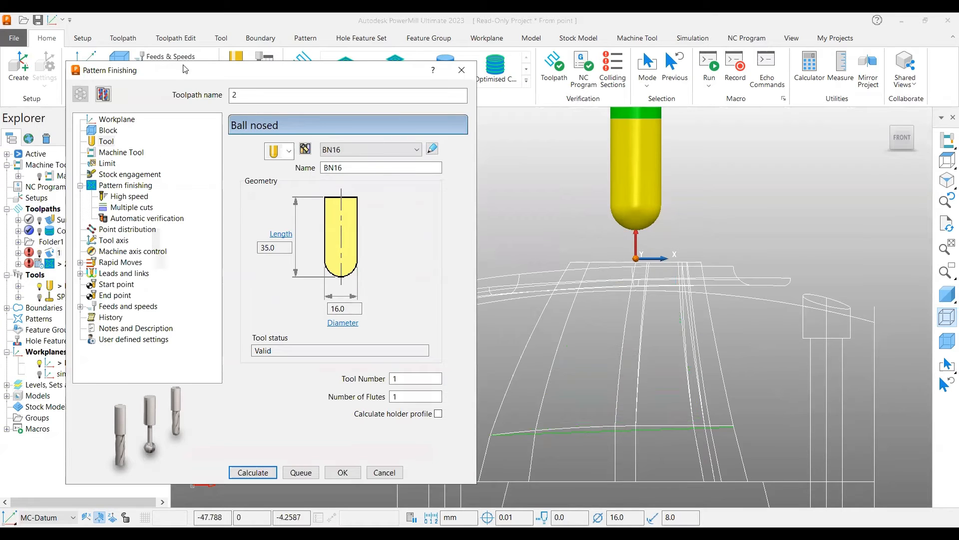
drag(189, 78, 227, 81)
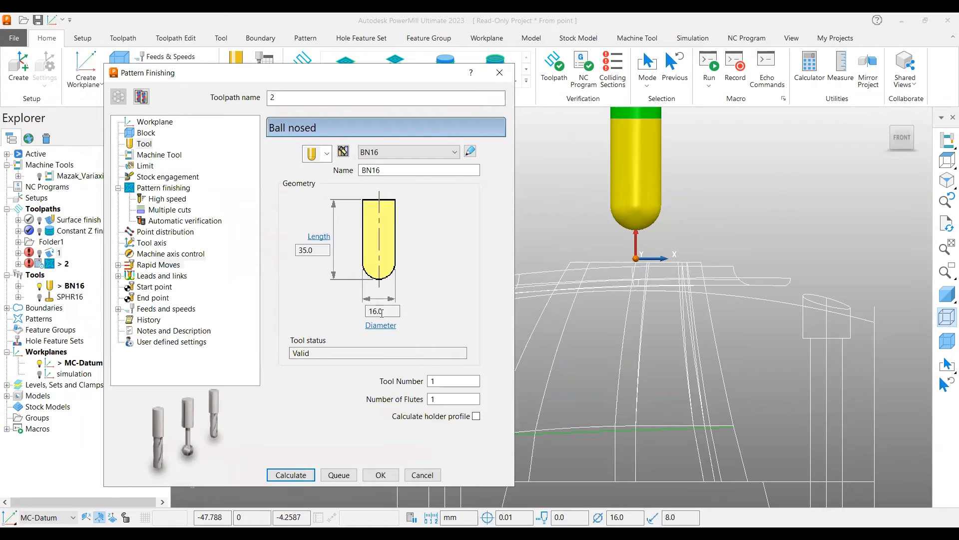
double_click(382, 312)
- Use the calculated line projection toolpath 1 as the drive curve for the pattern finishing toolpath
click(163, 188)
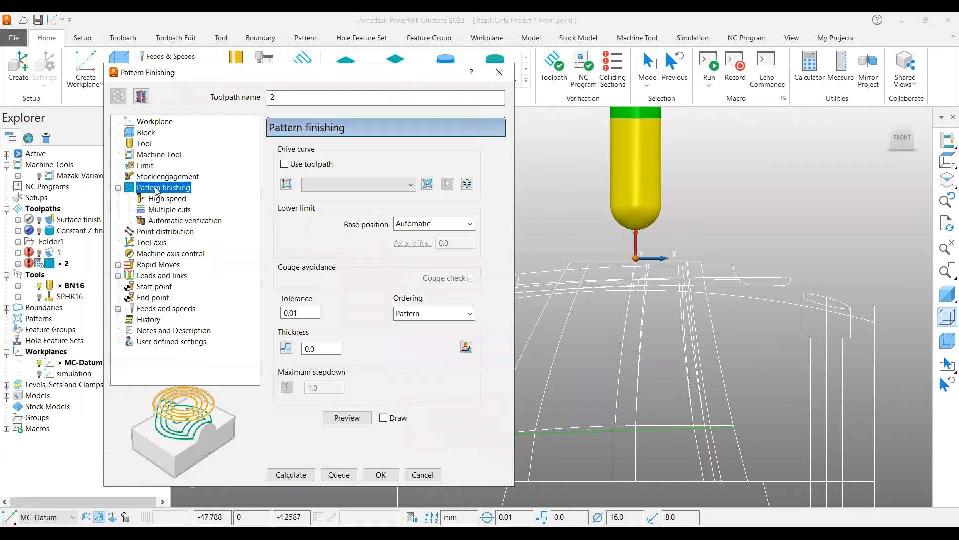
click(284, 165)
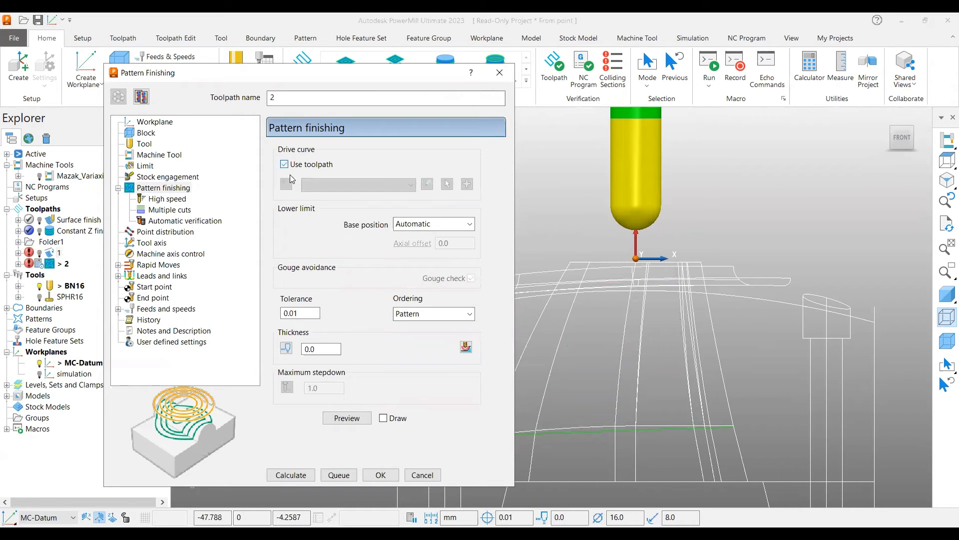
click(56, 254)
click(349, 185)
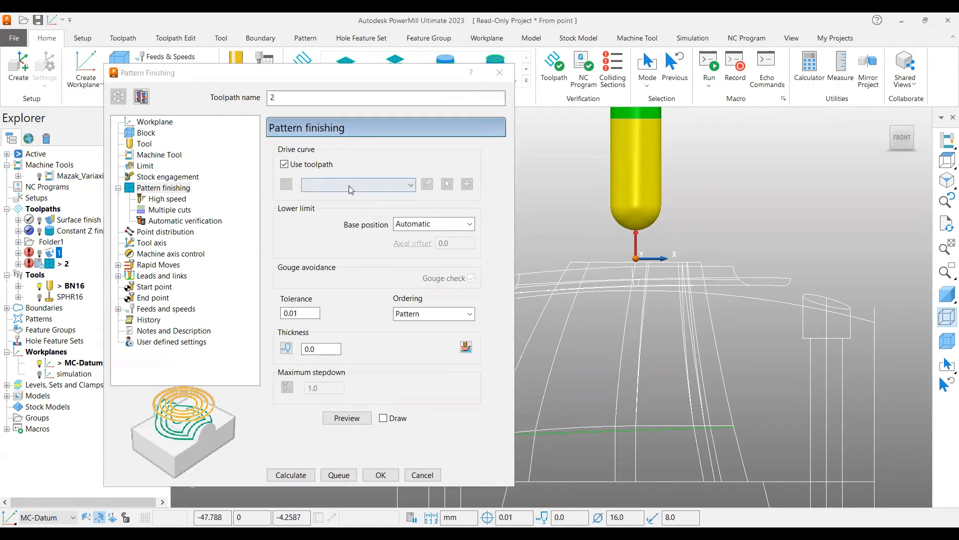
click(348, 281)
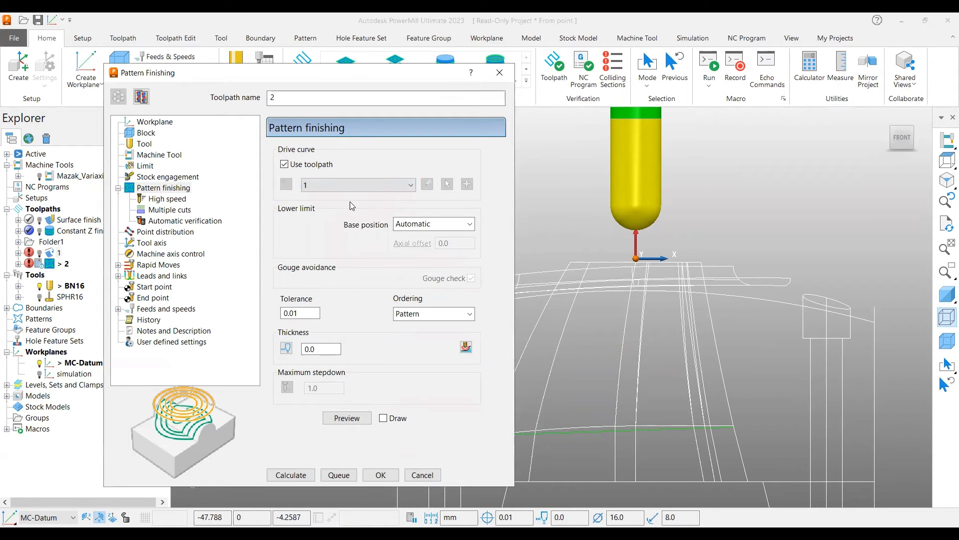
scroll(749, 284, down, 4)
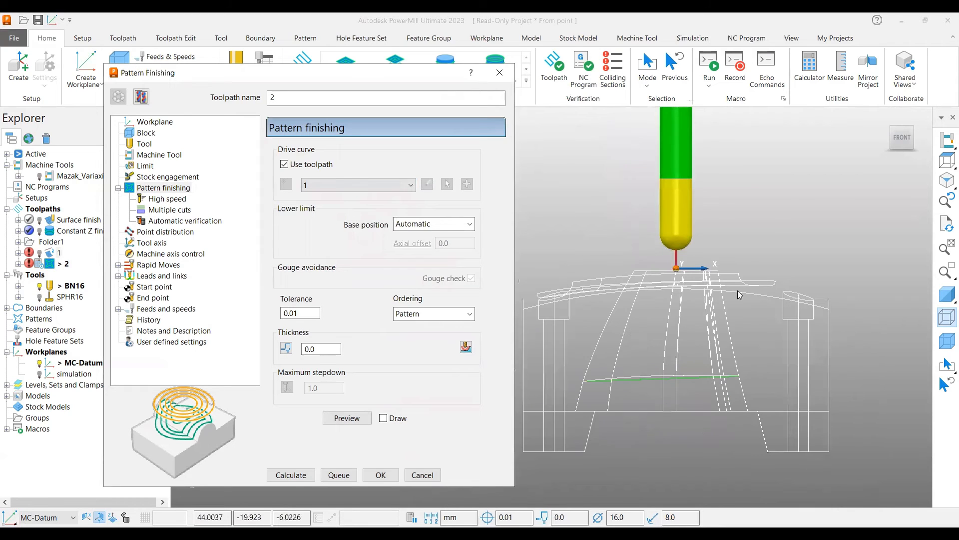
scroll(688, 295, up, 2)
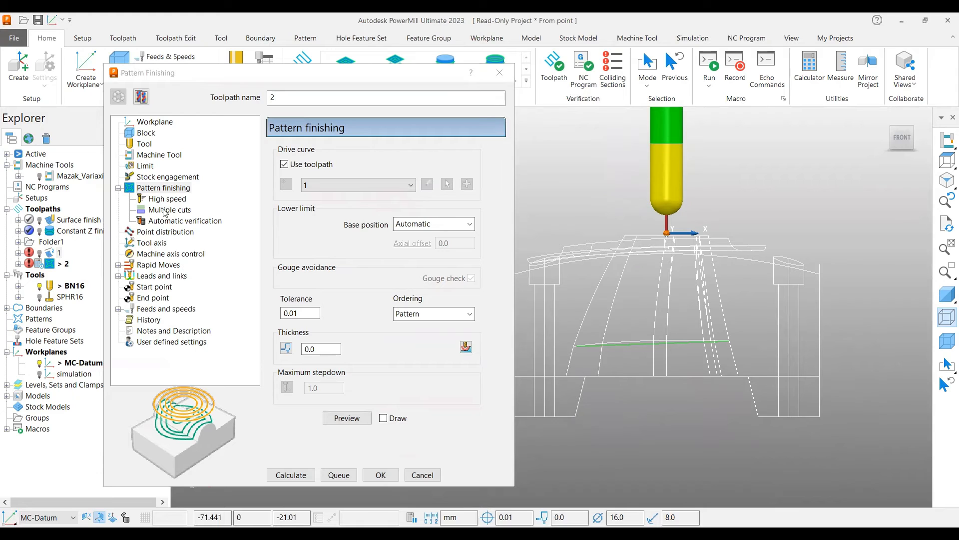
- Set the pattern finishing tool axis to From point, with the point at X 0, Y 0, Z 15
click(152, 242)
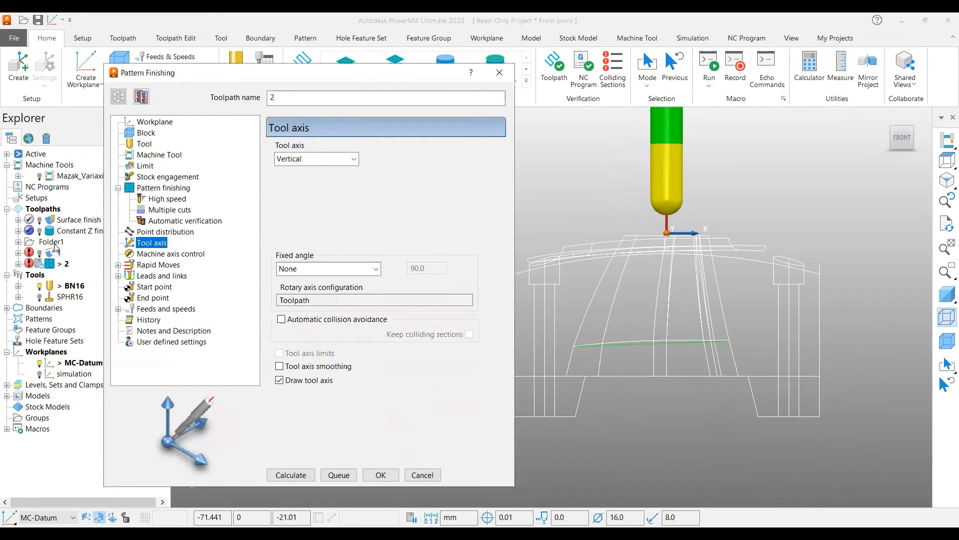
click(296, 159)
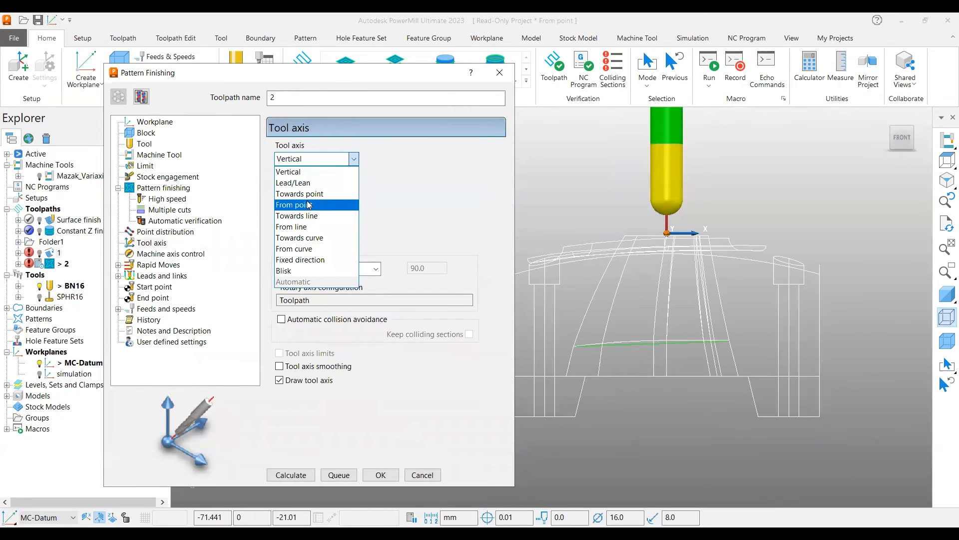
click(308, 204)
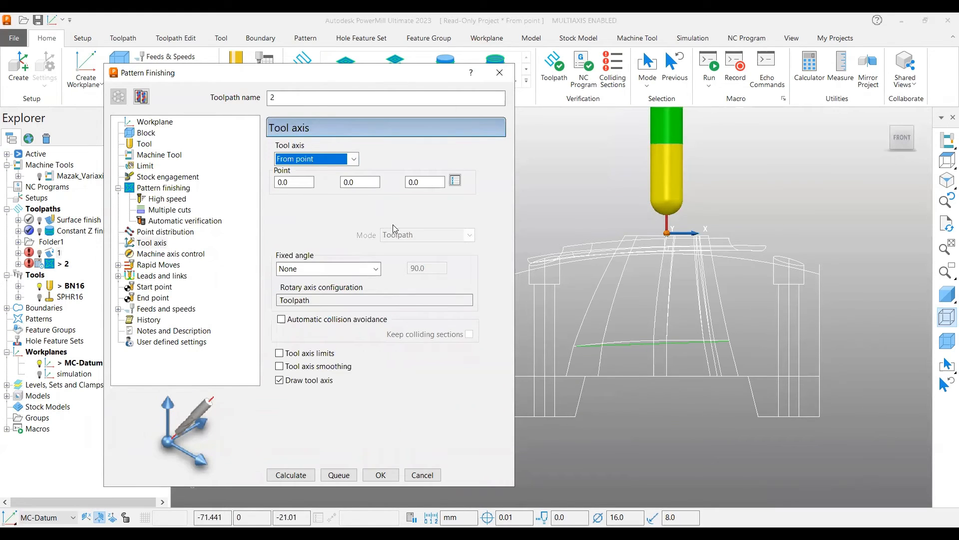
drag(422, 181, 398, 186)
text(15)
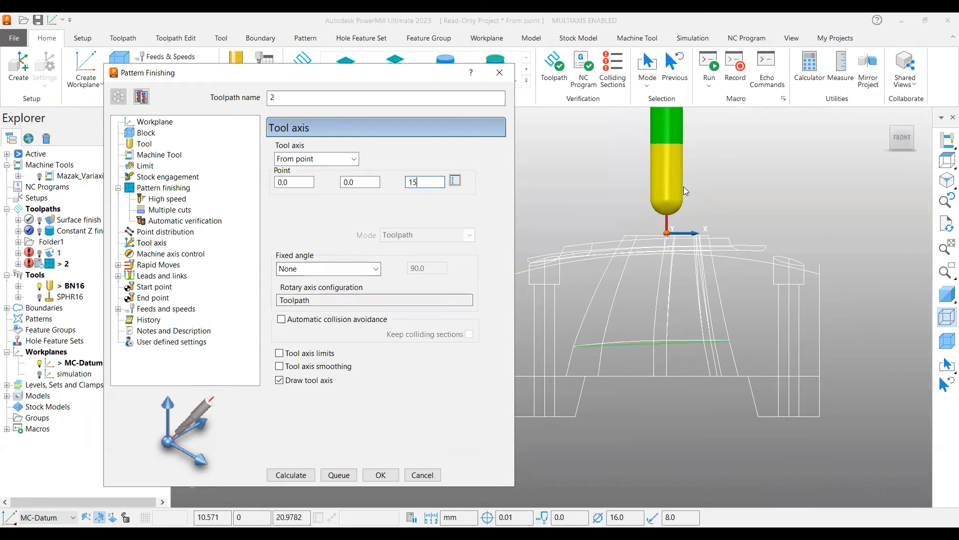
scroll(669, 265, up, 3)
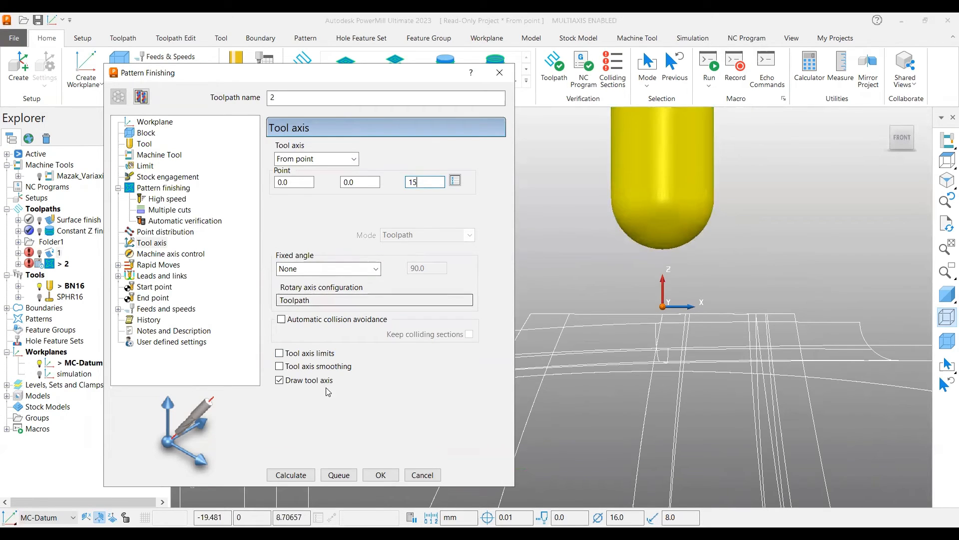
click(794, 227)
- Examine the tool axis point above the datum with tool BN16 temporarily hidden, and return to the pattern finishing settings
scroll(800, 240, down, 4)
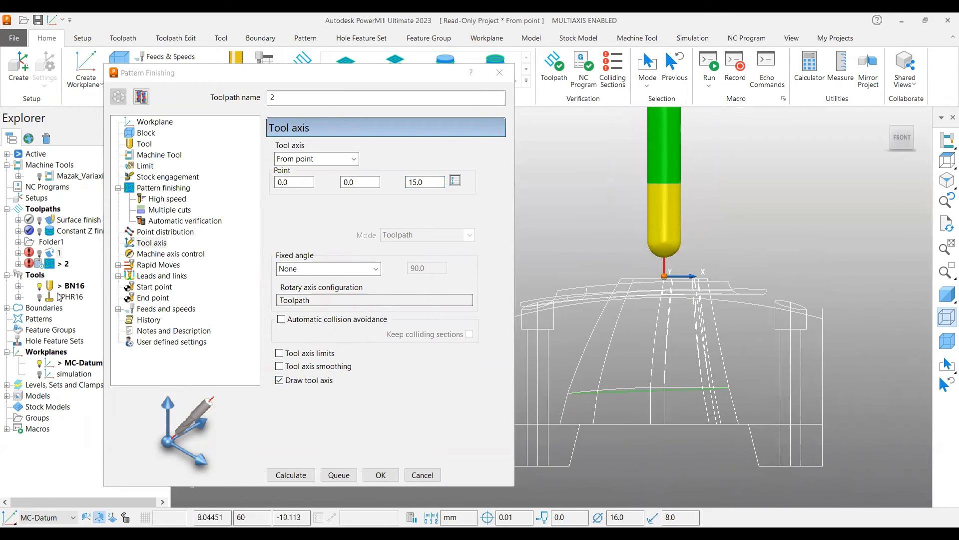
click(69, 288)
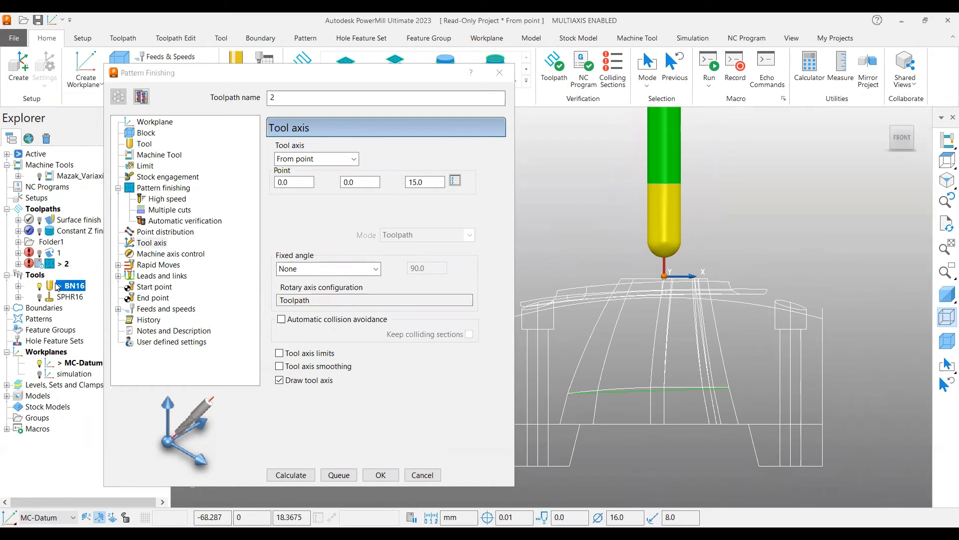
scroll(677, 240, up, 7)
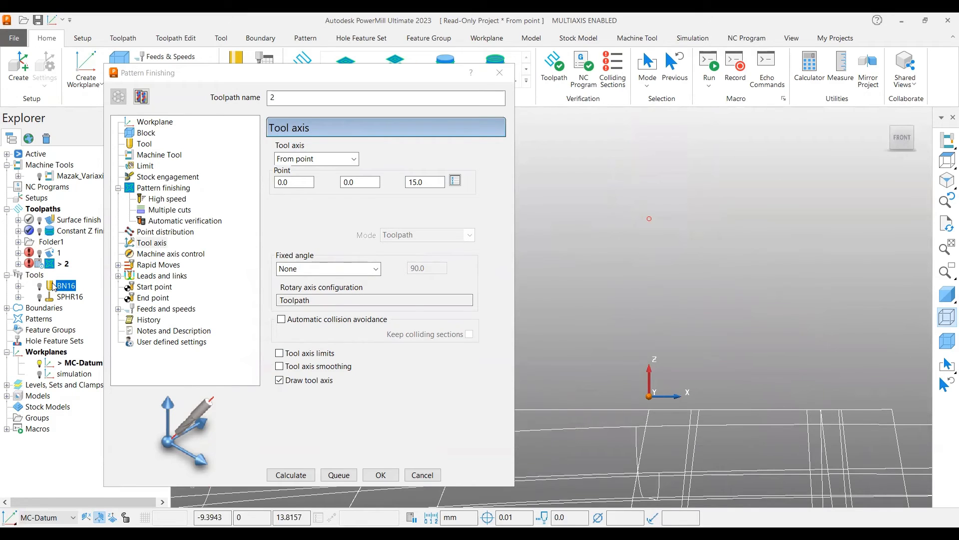
scroll(570, 310, down, 4)
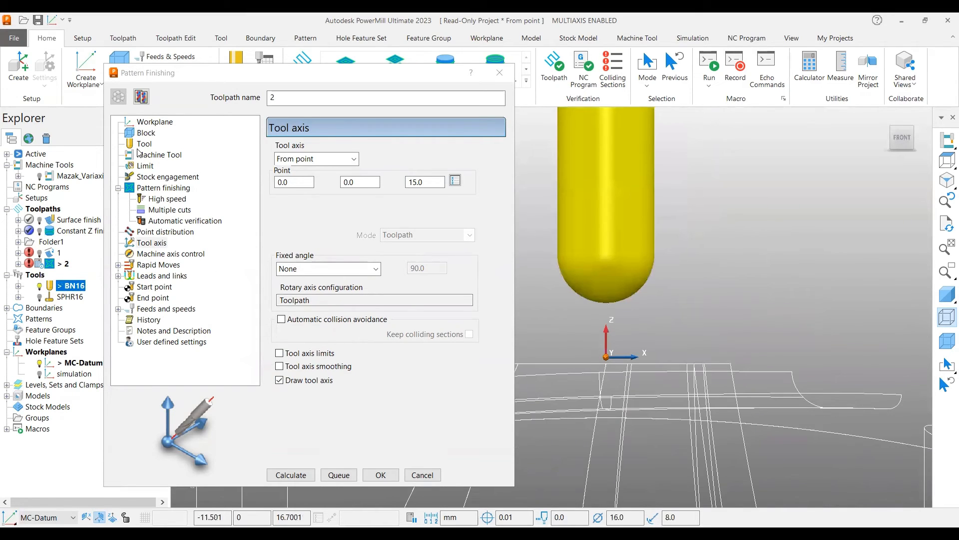
click(151, 193)
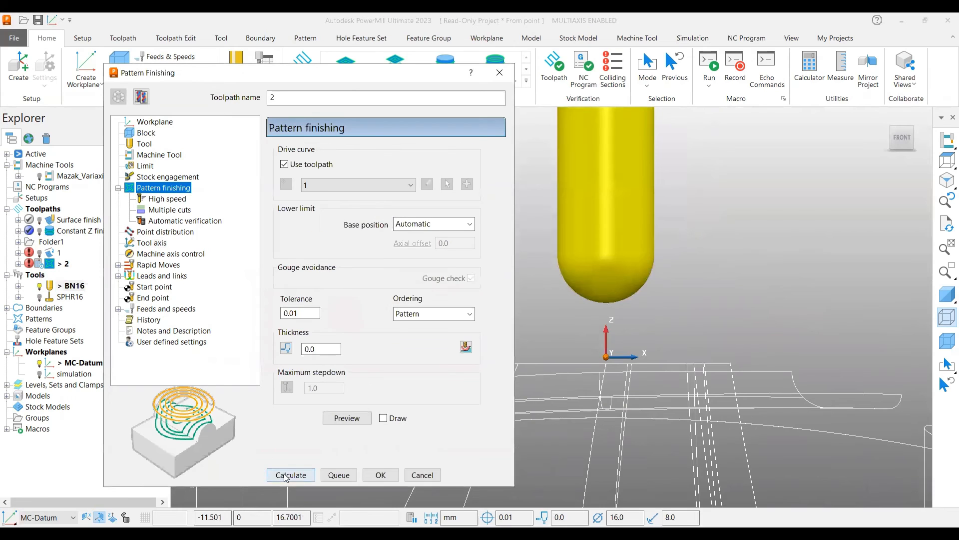
scroll(629, 269, down, 5)
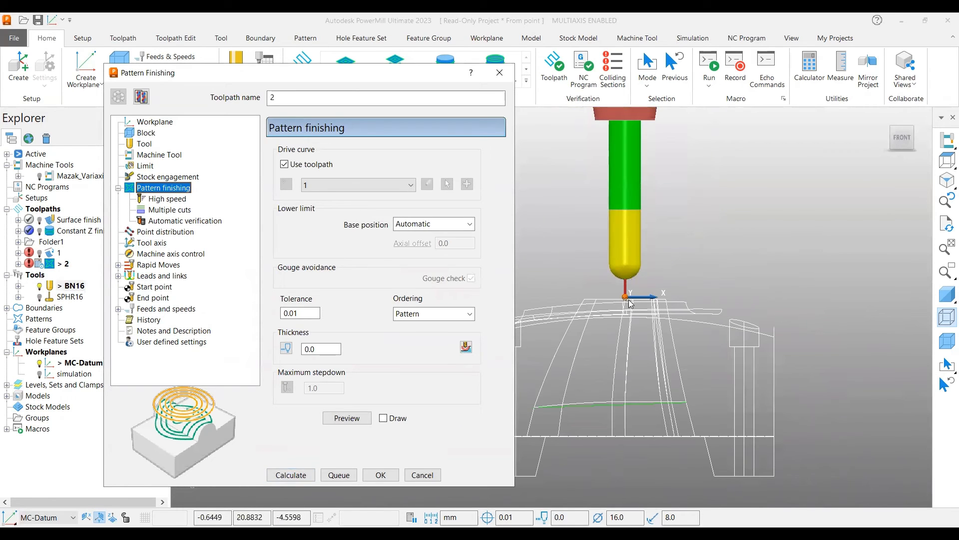
shift+middle_drag(624, 305, 689, 247)
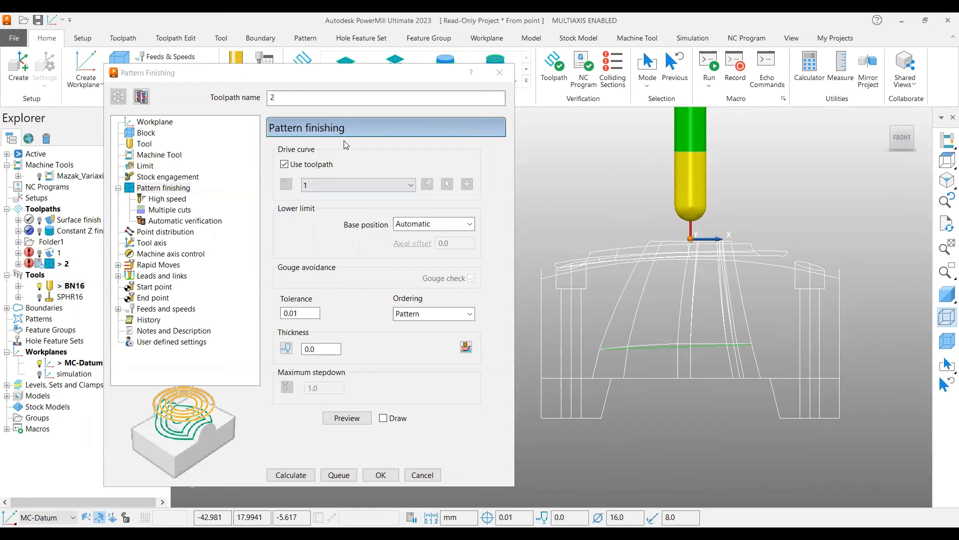
- Rename the line projection toolpath 1 as reference
click(53, 252)
click(59, 253)
drag(258, 80, 384, 115)
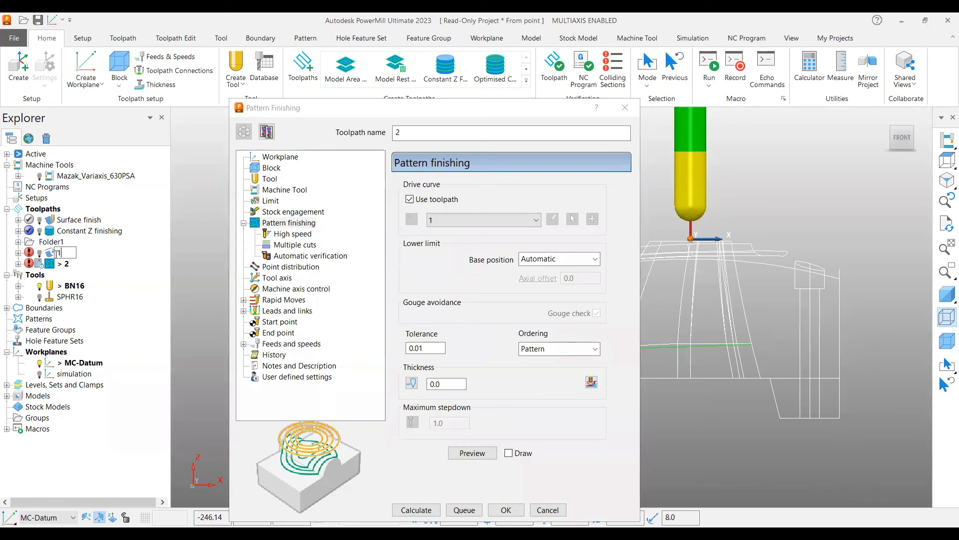
text(reference)
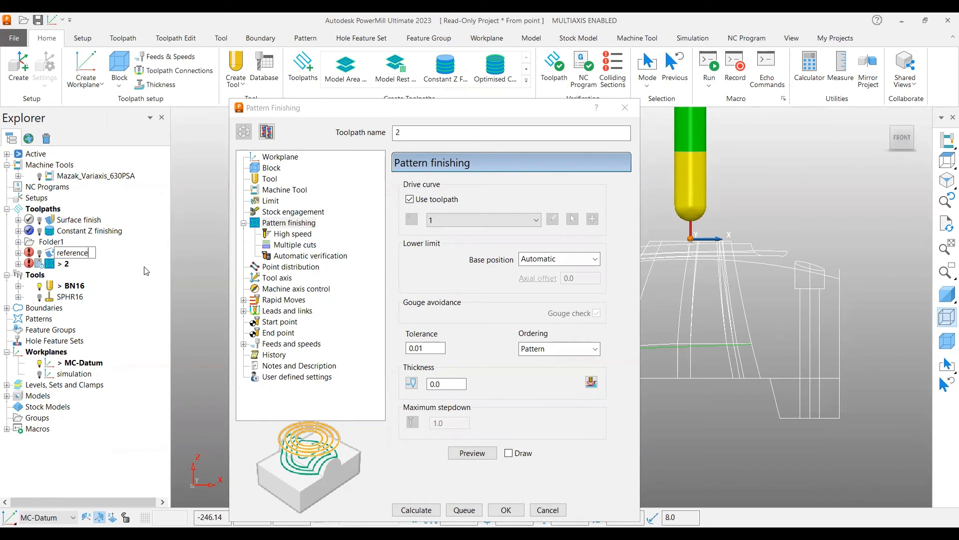
click(89, 265)
click(79, 255)
- Check the reference drive curve and From point tool axis, calculate the pattern finishing toolpath, and close its settings
click(460, 221)
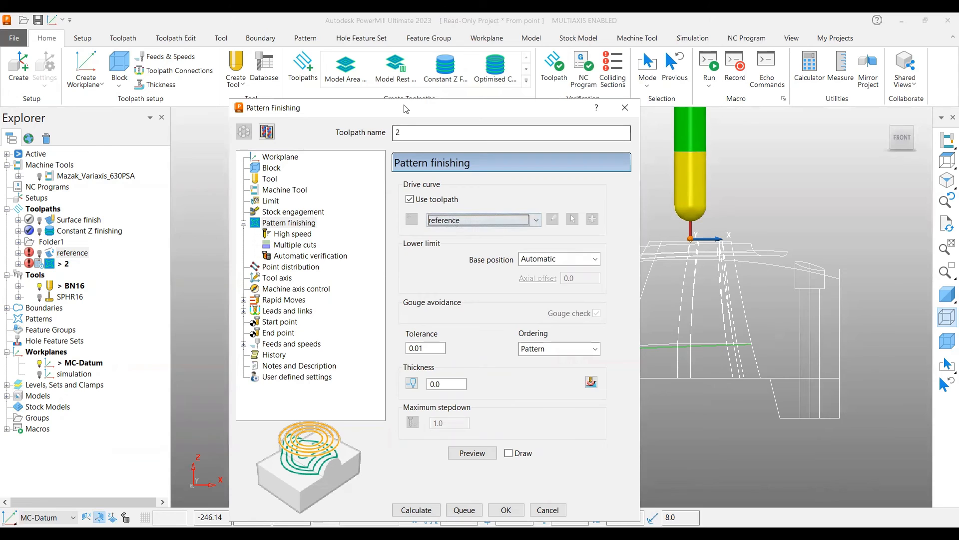
drag(406, 109, 242, 51)
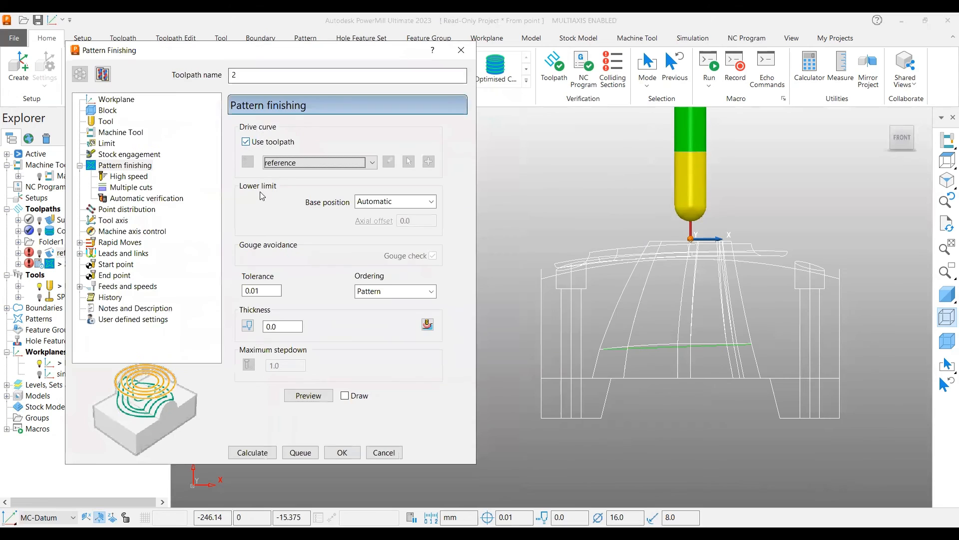
click(114, 220)
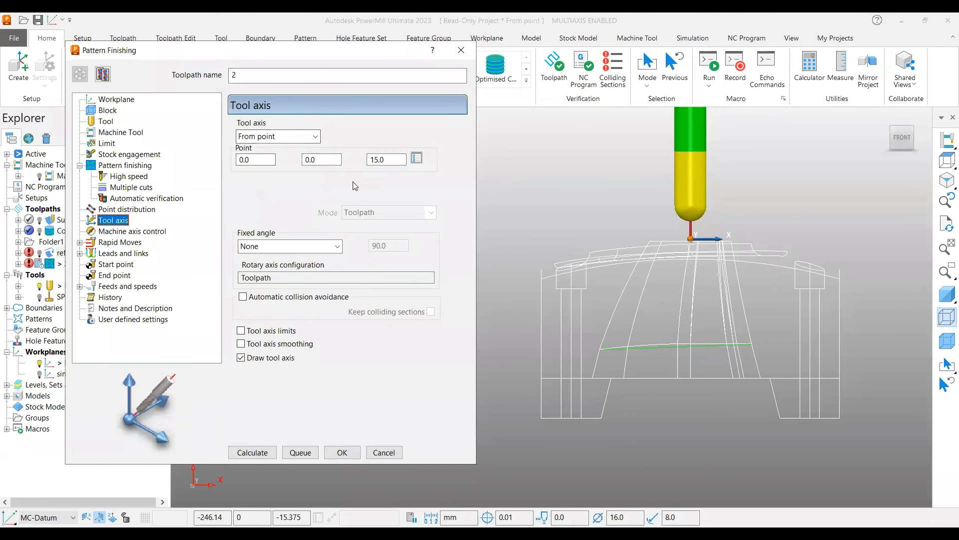
click(252, 454)
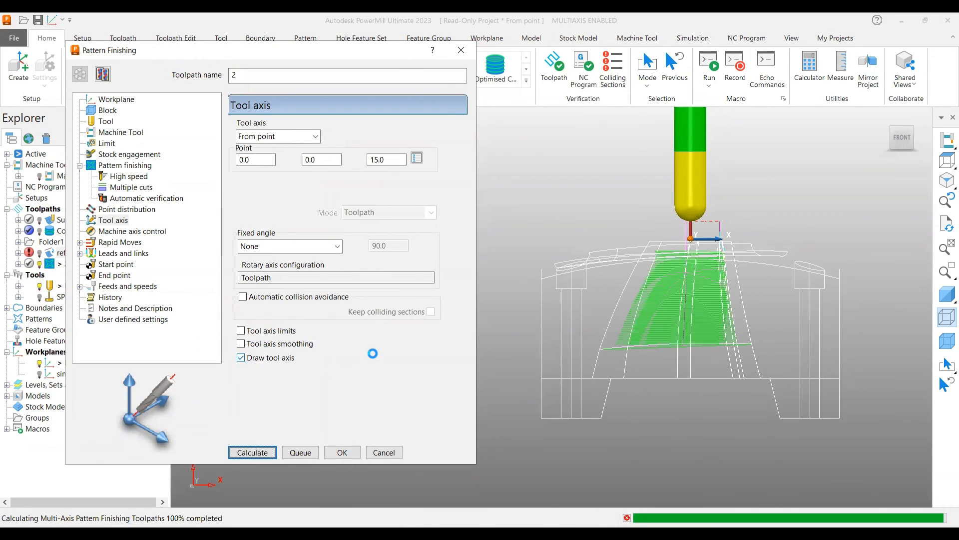
click(394, 443)
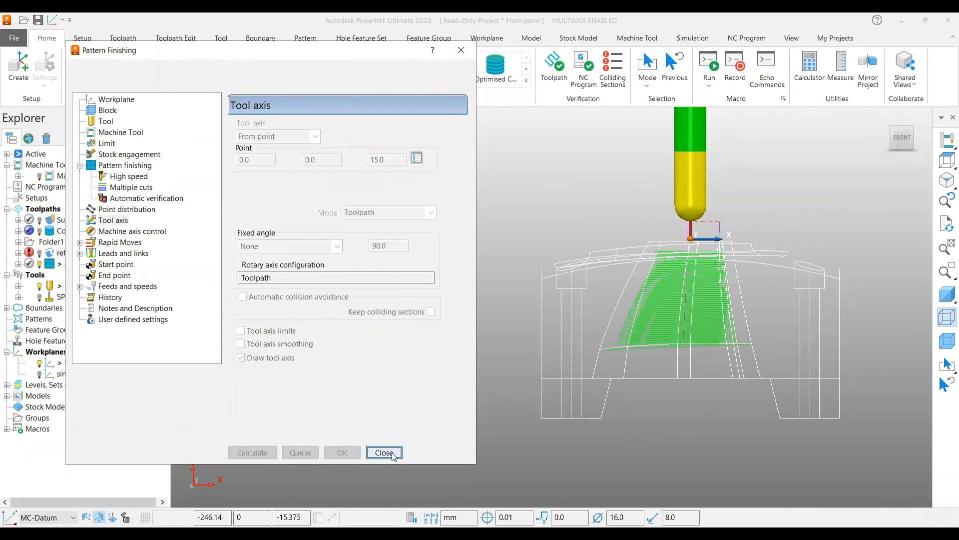
- Simulate toolpath 2 with BN16 from a picked location on its passes, playing it through the tapered bore
scroll(810, 244, up, 3)
scroll(805, 245, up, 1)
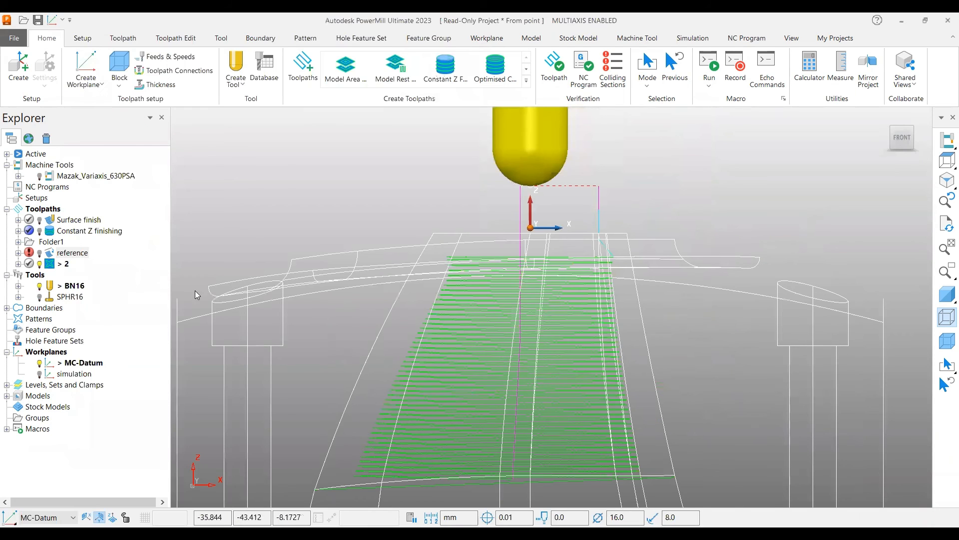
click(58, 298)
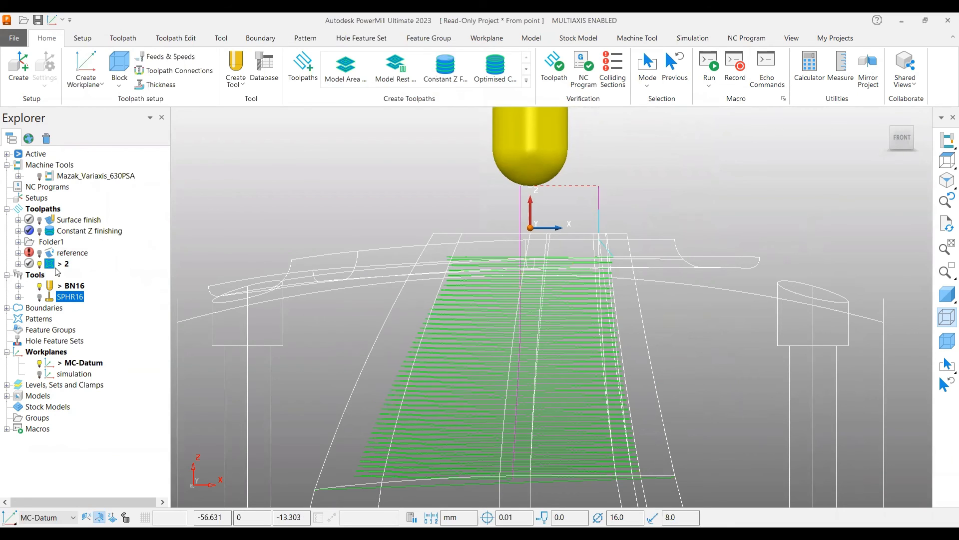
scroll(447, 379, down, 4)
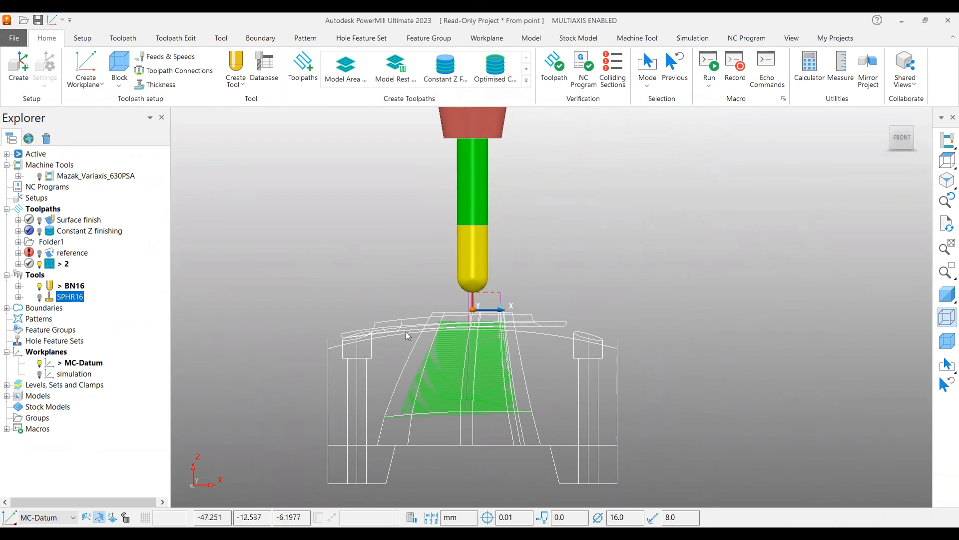
click(440, 359)
right_click(502, 166)
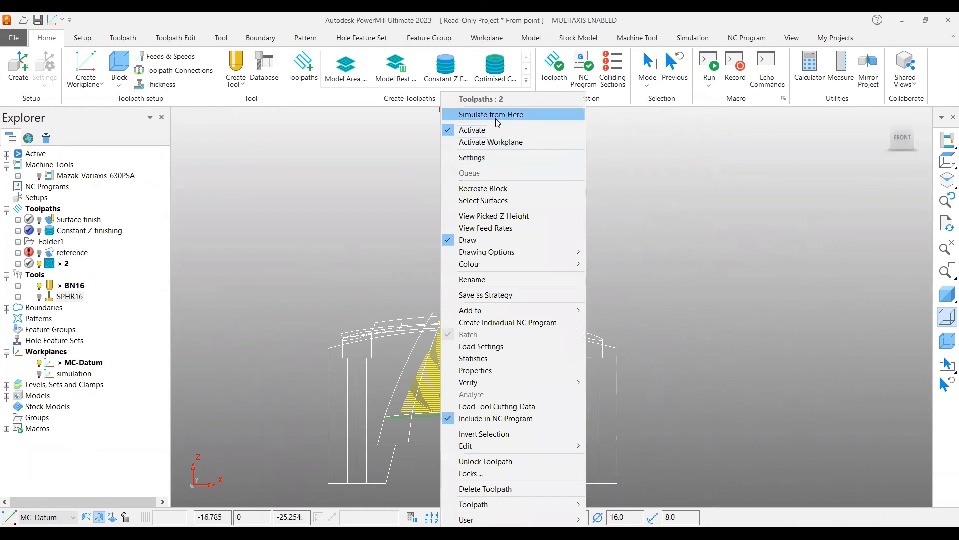
click(495, 115)
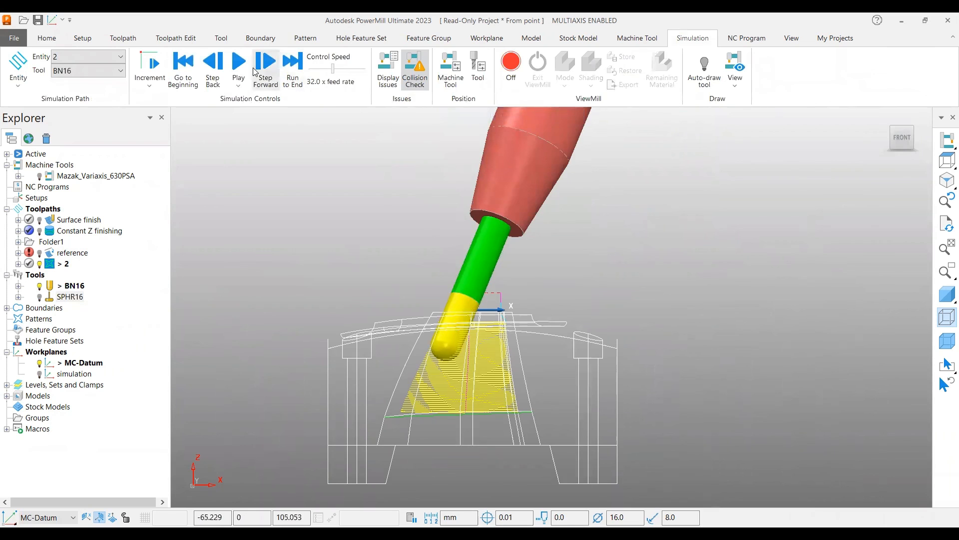
click(239, 61)
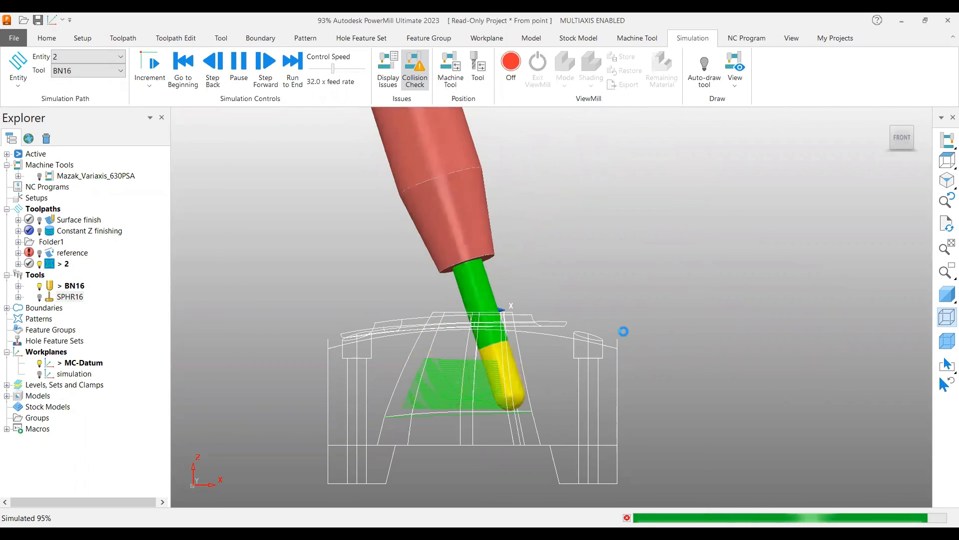
- Examine the finished toolpath 2 in the wireframe bore from an angled view, with its passes selected
middle_drag(623, 331, 548, 179)
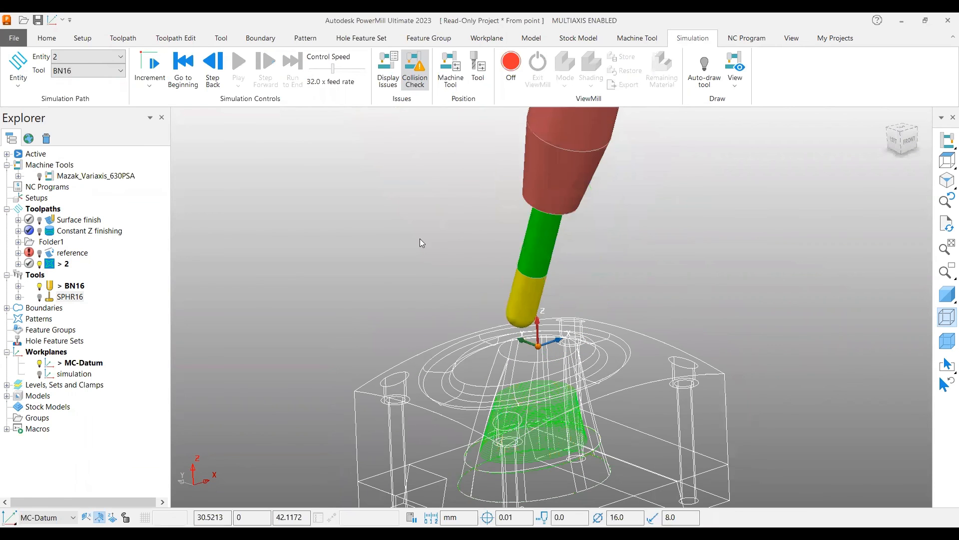
click(563, 397)
mouse_move(564, 397)
middle_down()
mouse_move(566, 384)
mouse_move(569, 392)
middle_up()
scroll(572, 401, down, 3)
scroll(573, 404, up, 3)
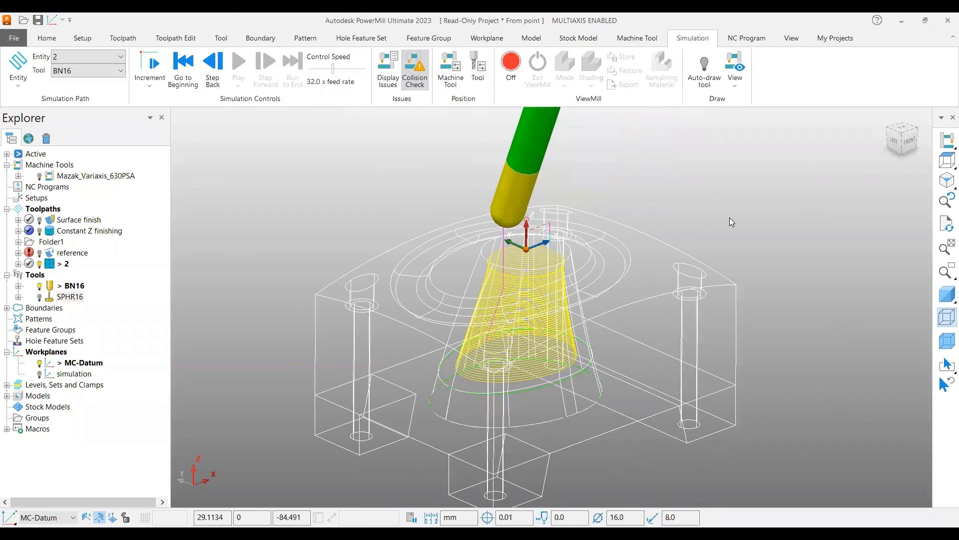